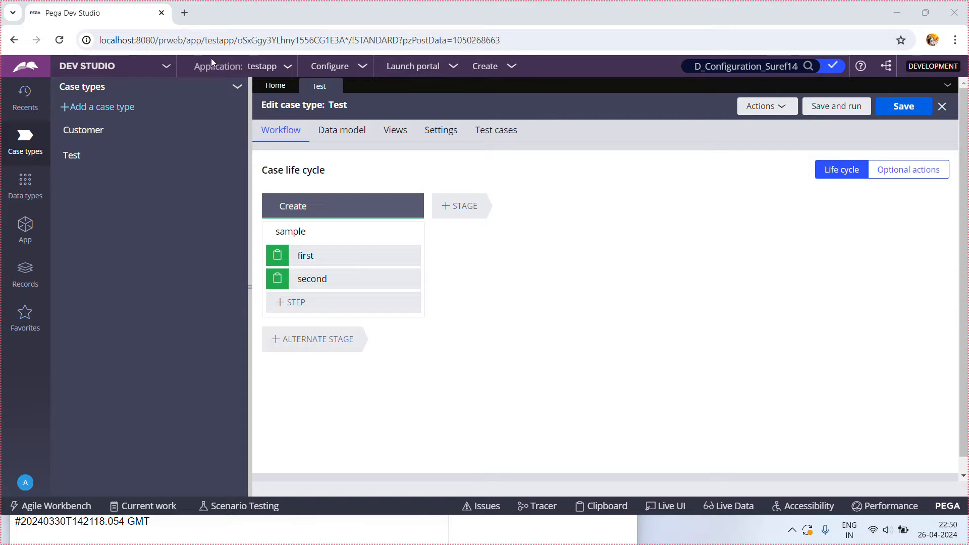
# Switch to App Studio and open the application's Configurations settings page
pyautogui.click(168, 68)
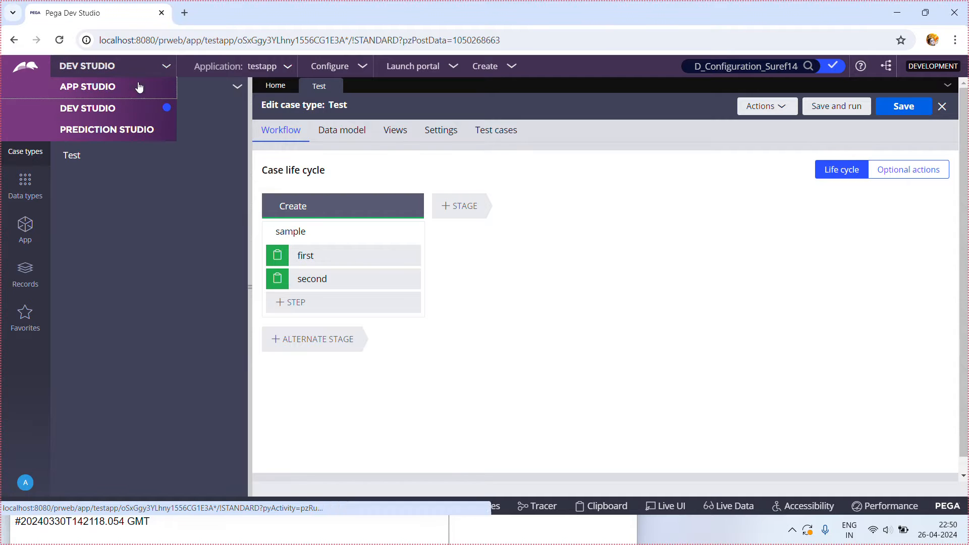
pyautogui.click(108, 88)
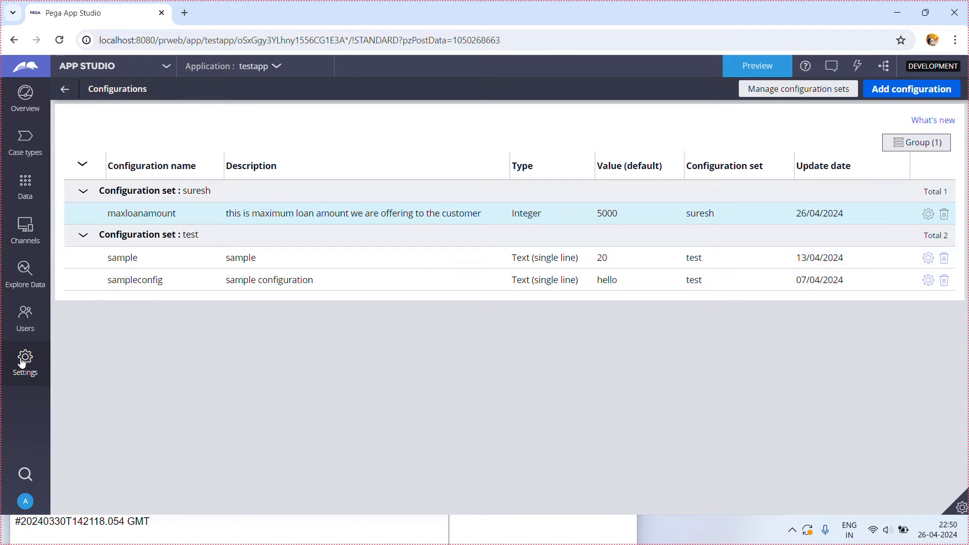
pyautogui.click(23, 360)
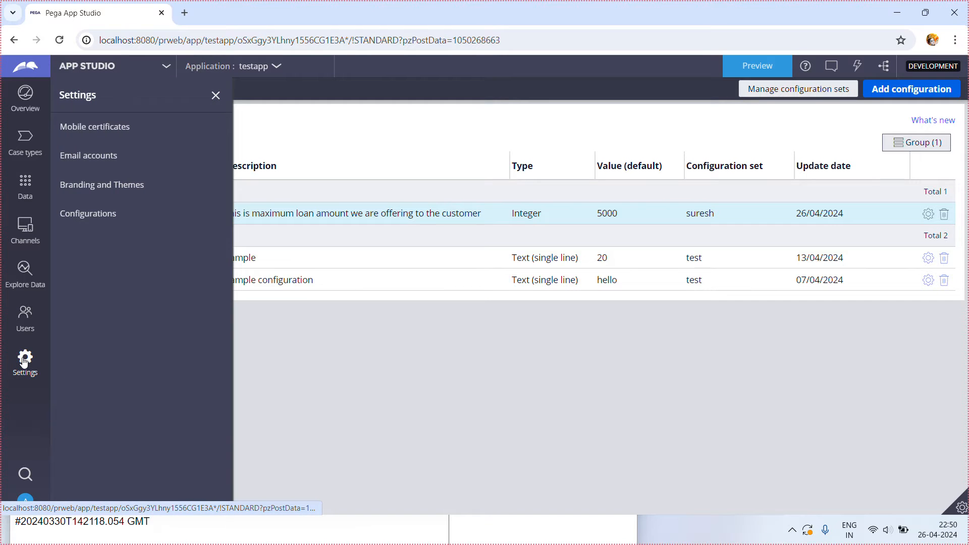
pyautogui.click(84, 215)
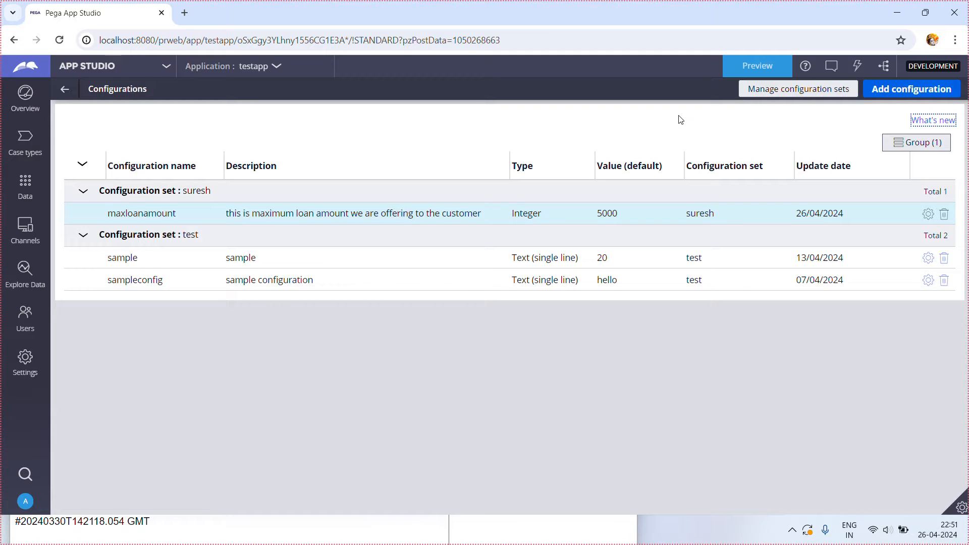
# Add a configuration set named Loan and close the configuration sets dialog
pyautogui.click(782, 96)
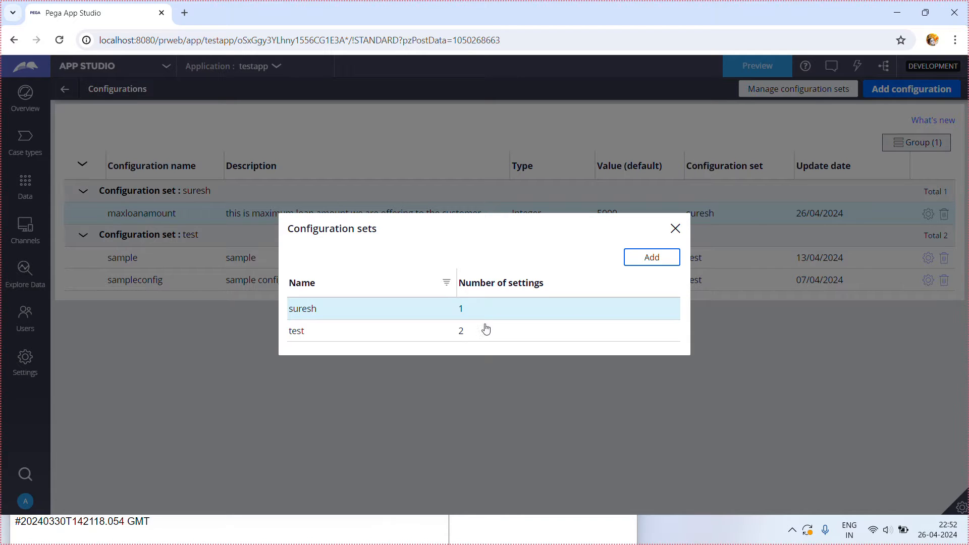
pyautogui.click(650, 260)
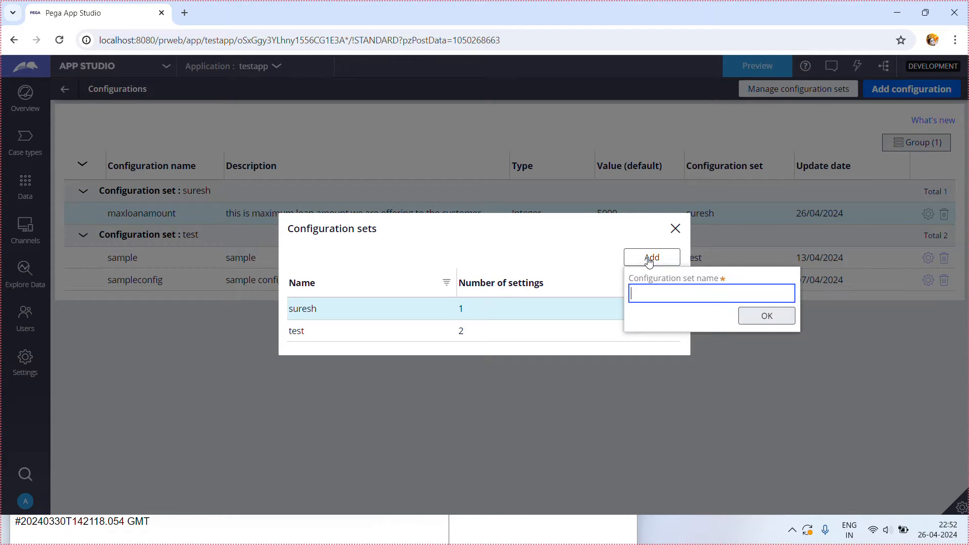
pyautogui.write('Loan')
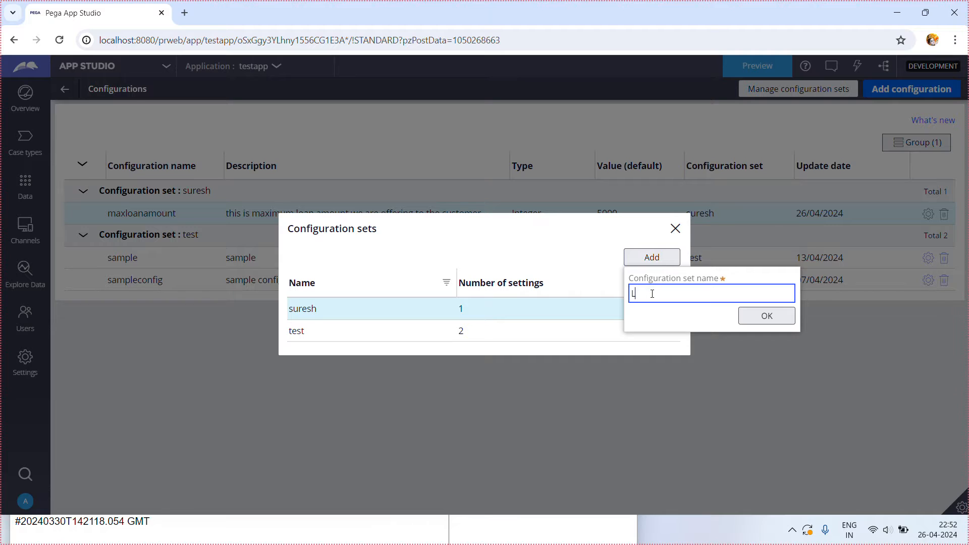
pyautogui.click(755, 317)
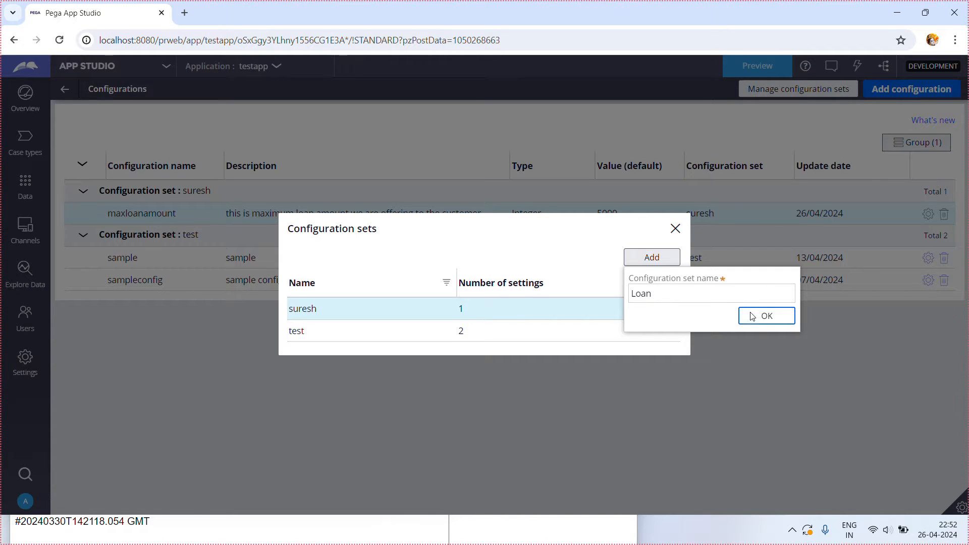
pyautogui.click(755, 316)
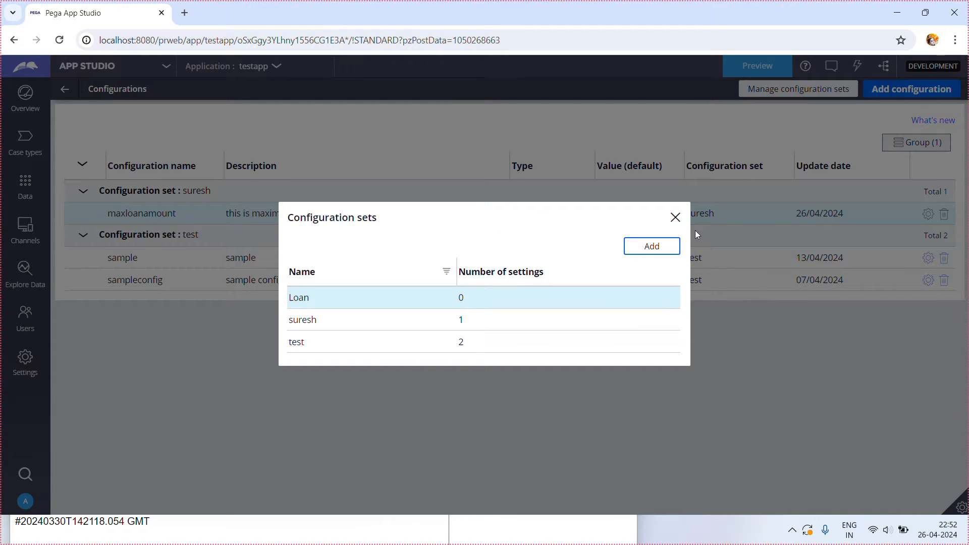
pyautogui.click(675, 218)
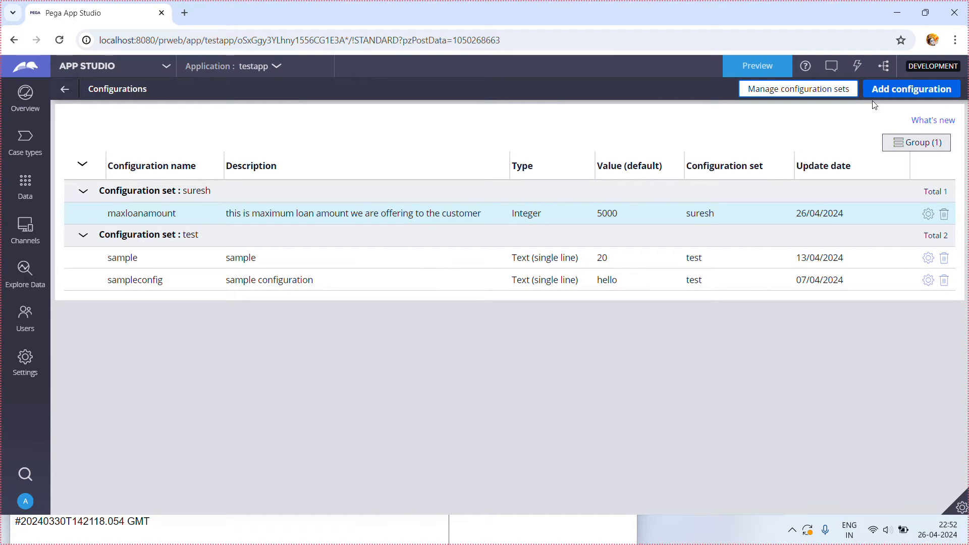
# Reload the Configurations page and collapse both configuration set groups in the list
pyautogui.click(20, 353)
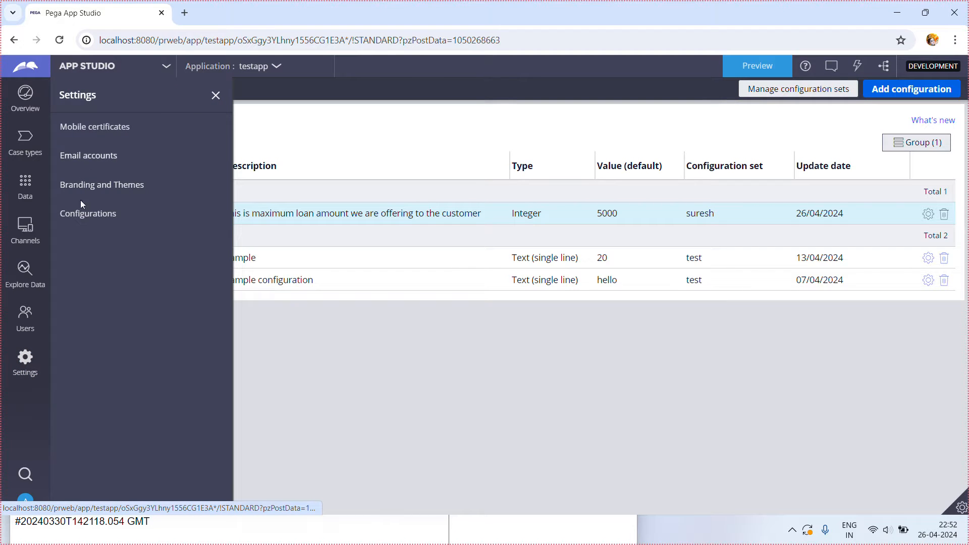
pyautogui.click(84, 215)
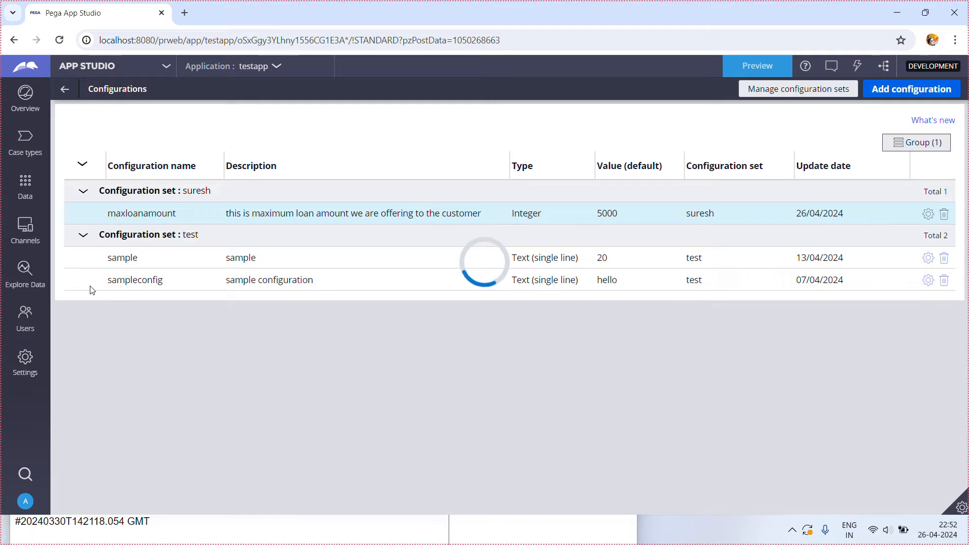
pyautogui.click(84, 237)
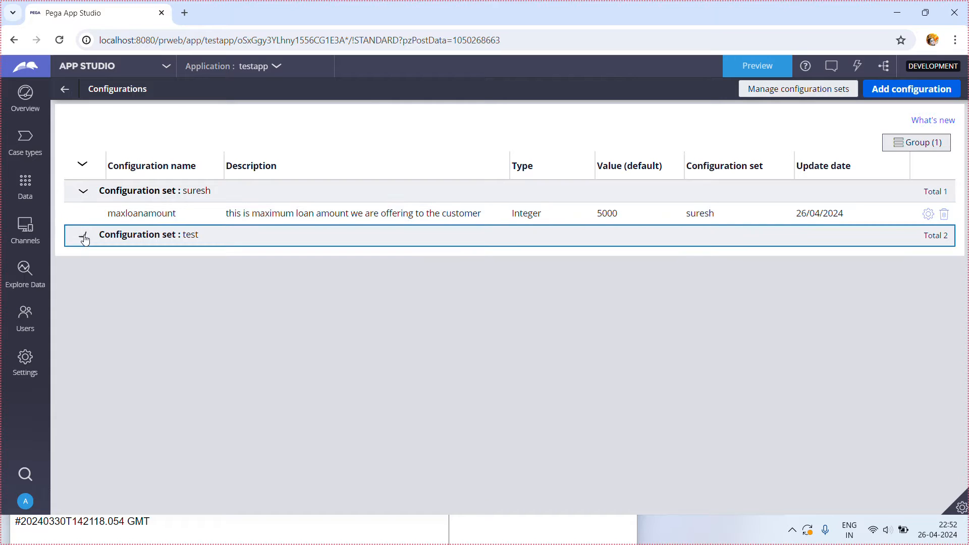
pyautogui.click(84, 193)
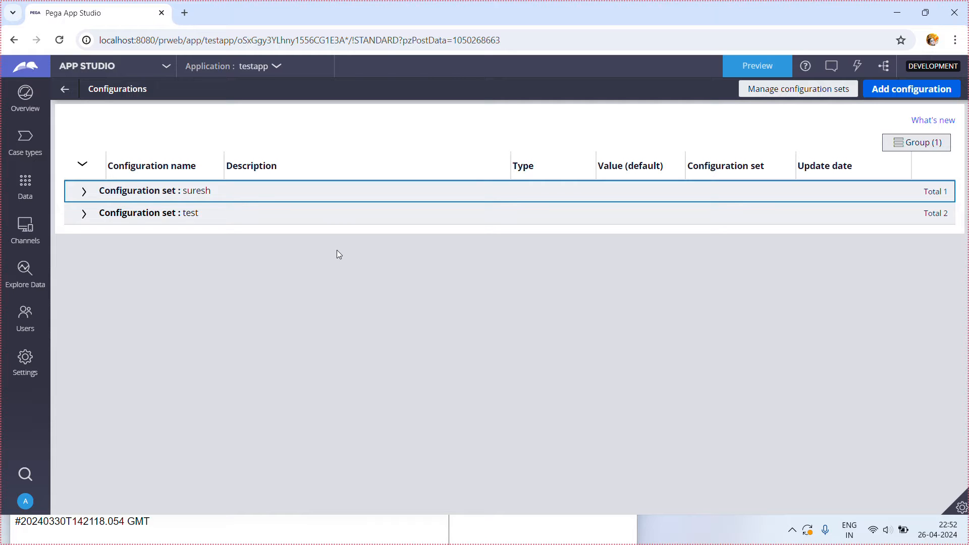
# Start a configuration named minloanamount in the Loan set, described as "minimum loan amount we can offer for this festival"
pyautogui.click(890, 90)
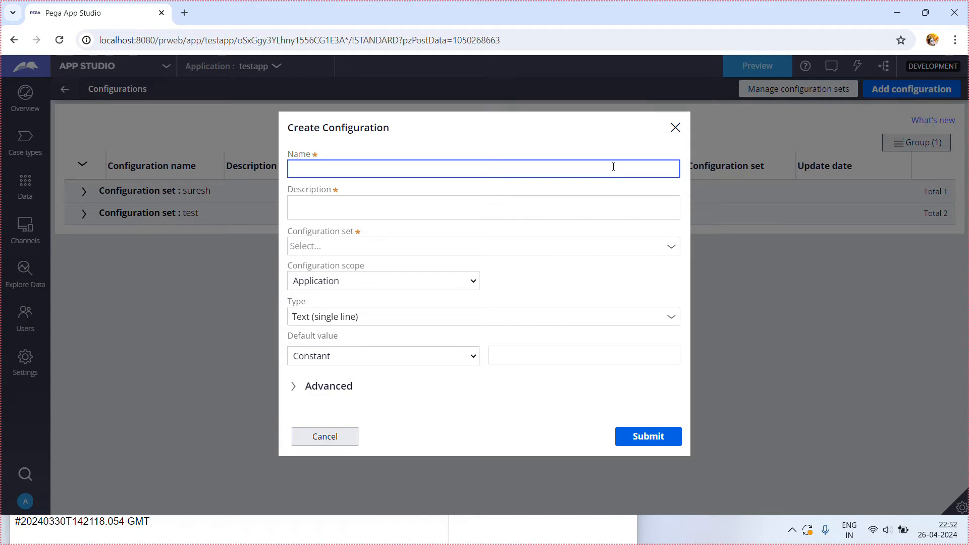
pyautogui.write('max')
pyautogui.press('BackSpace')
pyautogui.press('BackSpace')
pyautogui.press('BackSpace')
pyautogui.write('minloanamoun')
pyautogui.press('Tab')
pyautogui.write('min')
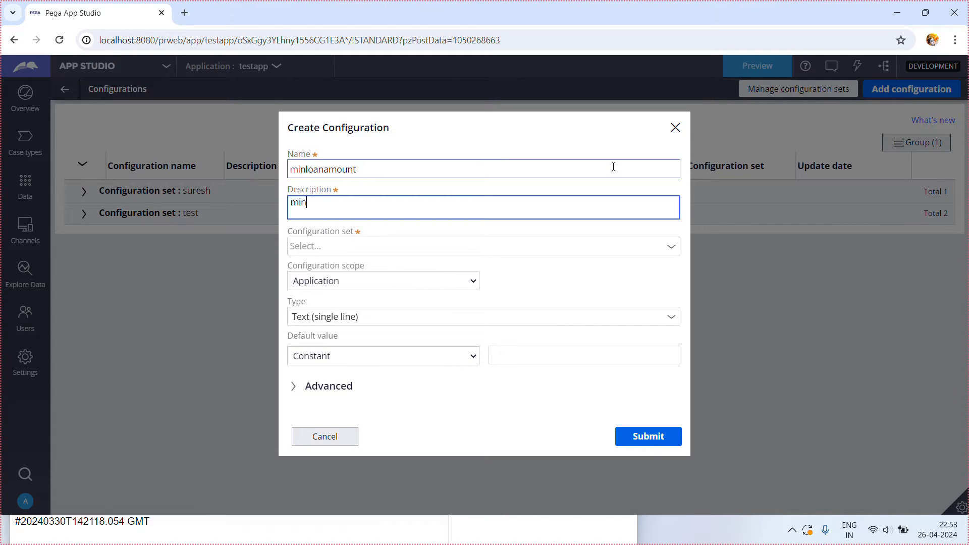
pyautogui.write('imum loan amount we can of')
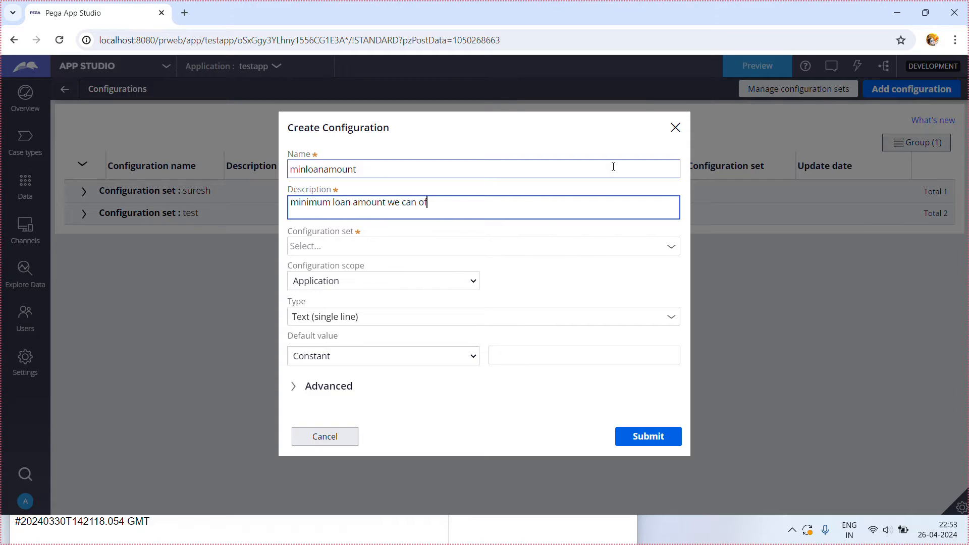
pyautogui.write('fer for this festival')
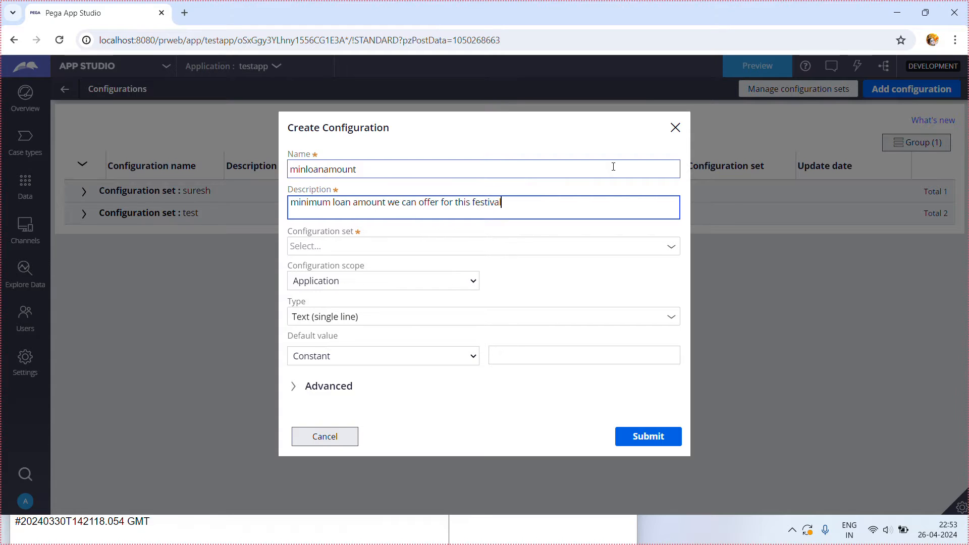
pyautogui.click(672, 248)
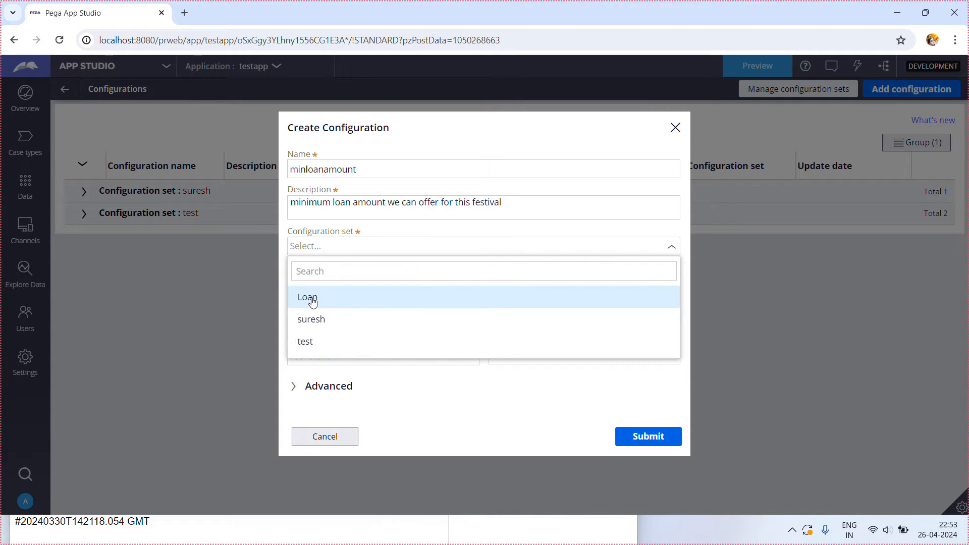
pyautogui.click(309, 298)
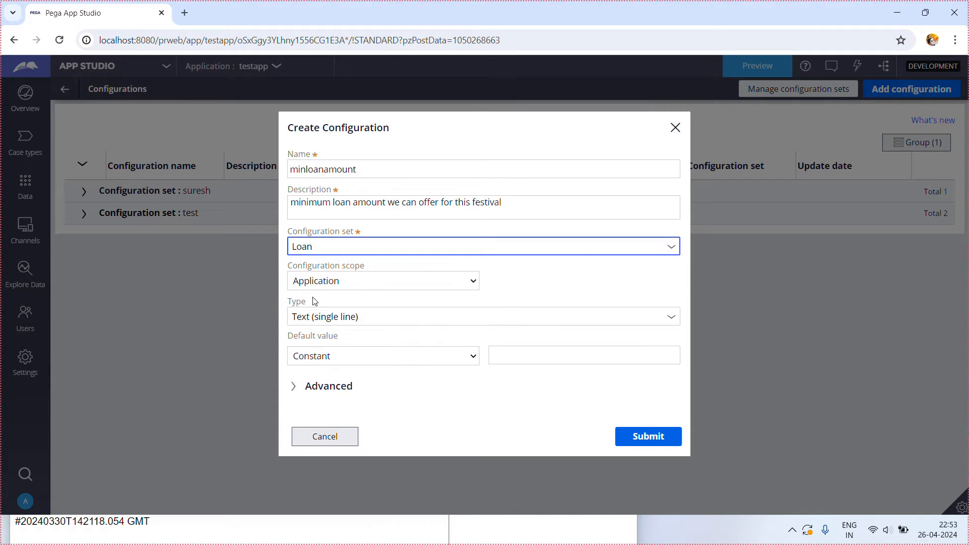
# Try the Case type configuration scope, check its selectable case types, and return the scope to Application
pyautogui.click(341, 281)
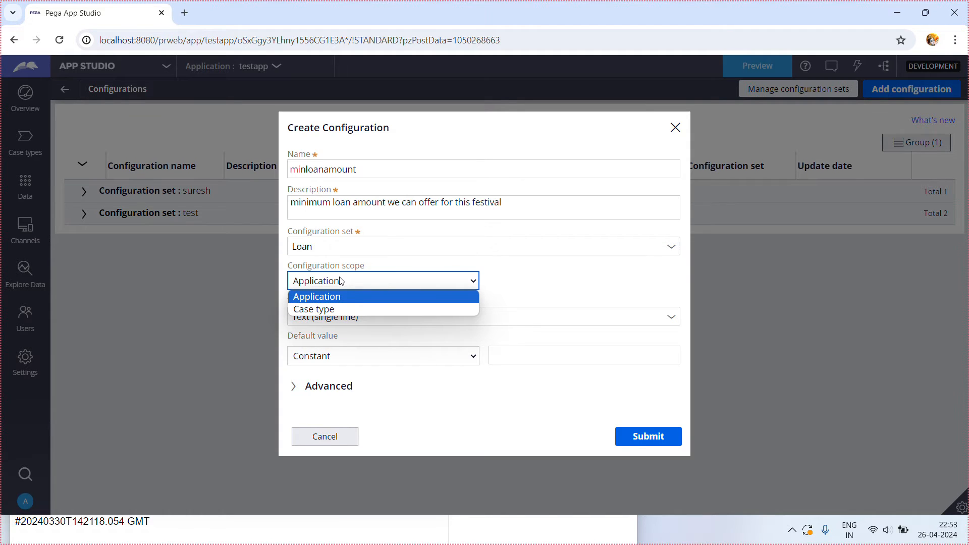
pyautogui.click(332, 310)
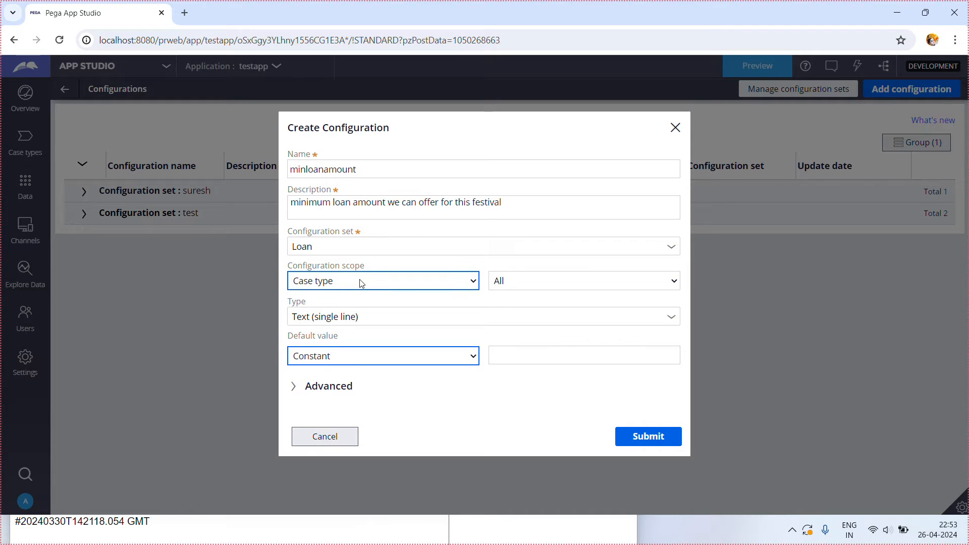
pyautogui.click(522, 282)
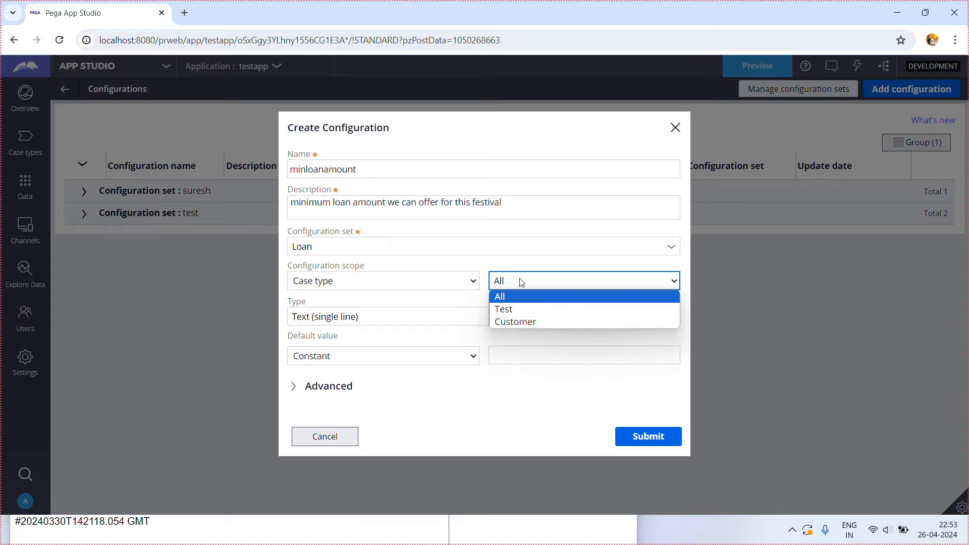
pyautogui.click(450, 281)
pyautogui.click(442, 281)
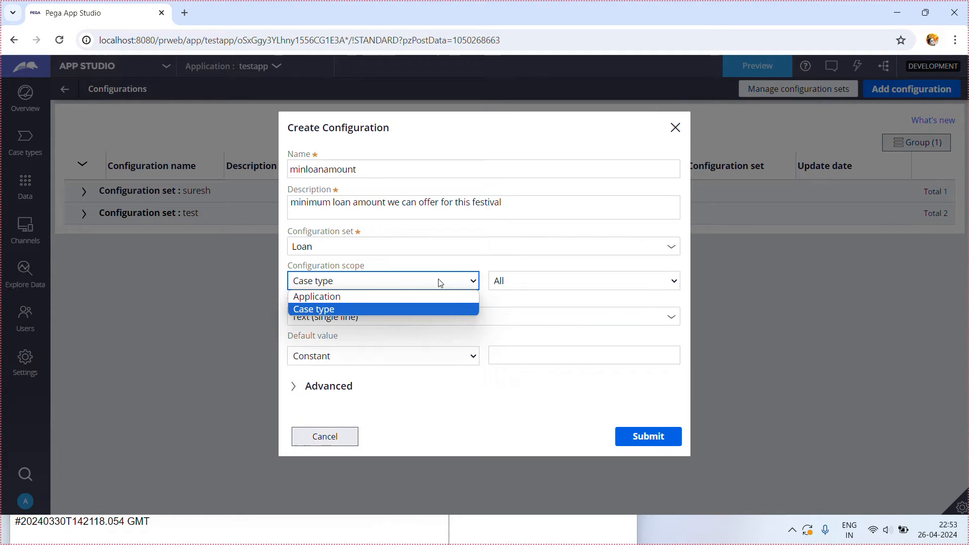
pyautogui.click(359, 298)
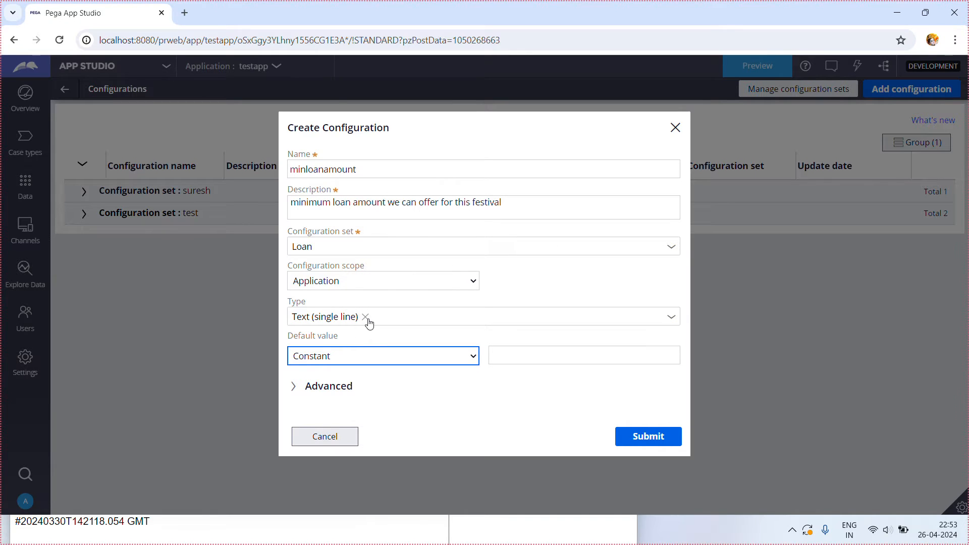
# Set the configuration's type to Integer and its constant default value to 3000
pyautogui.click(369, 322)
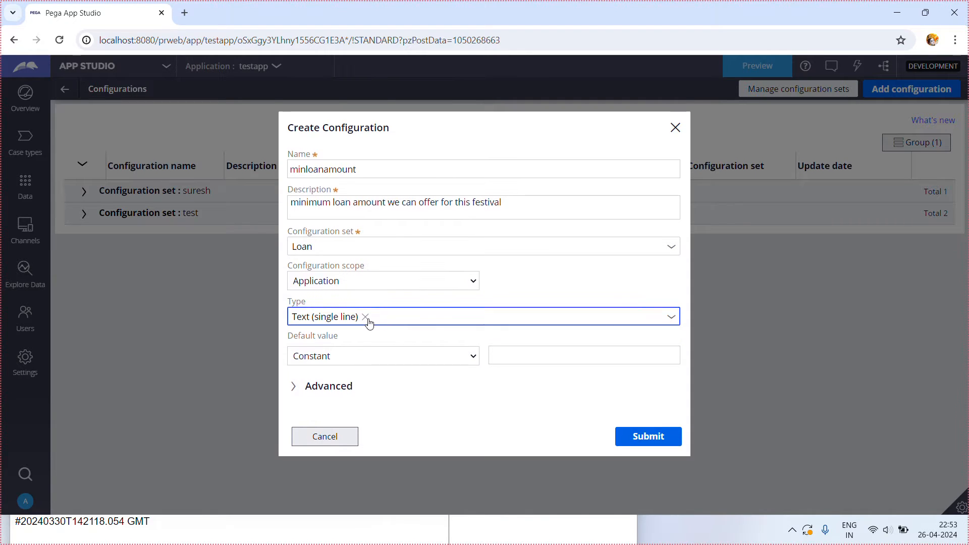
pyautogui.click(671, 317)
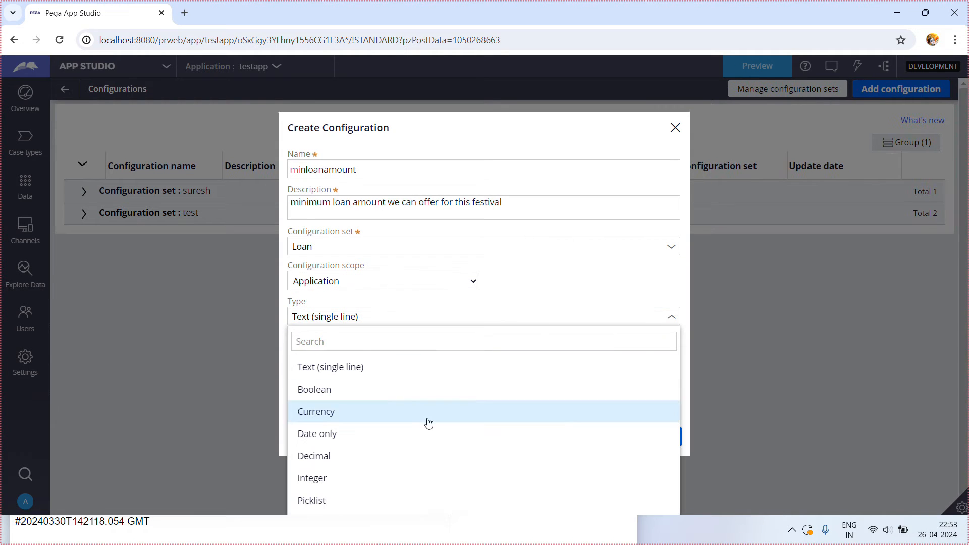
pyautogui.click(329, 486)
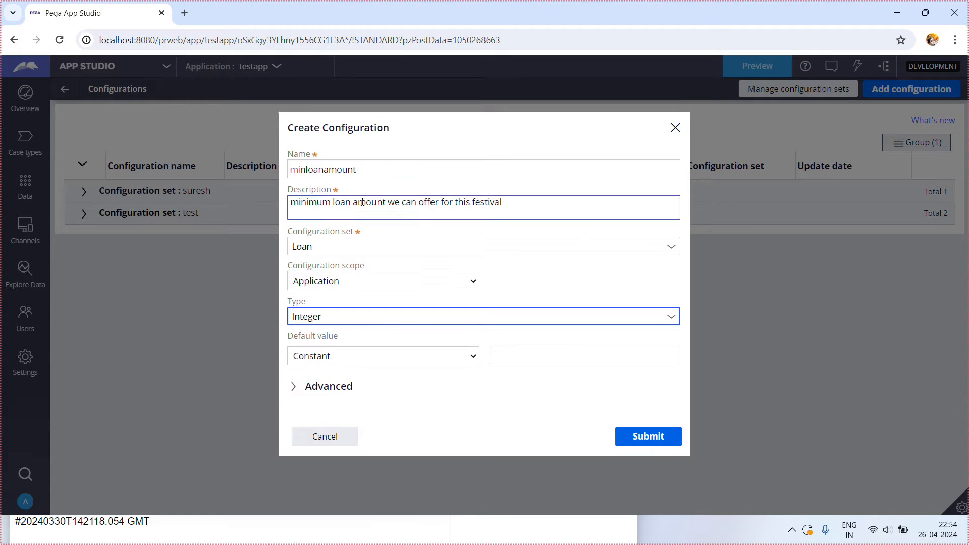
pyautogui.click(548, 357)
pyautogui.write('3000')
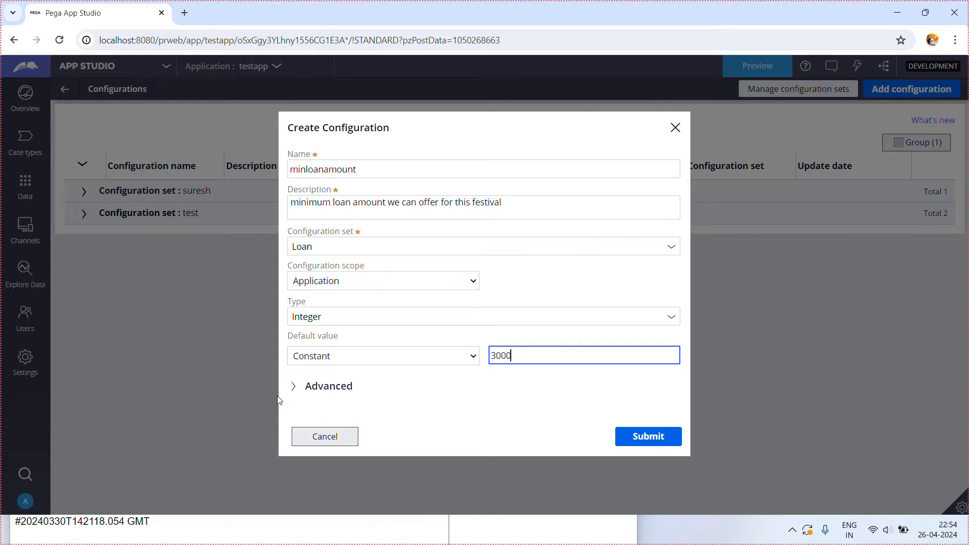
# Try Constant per production level as the default value option and switch it back to Constant
pyautogui.click(329, 357)
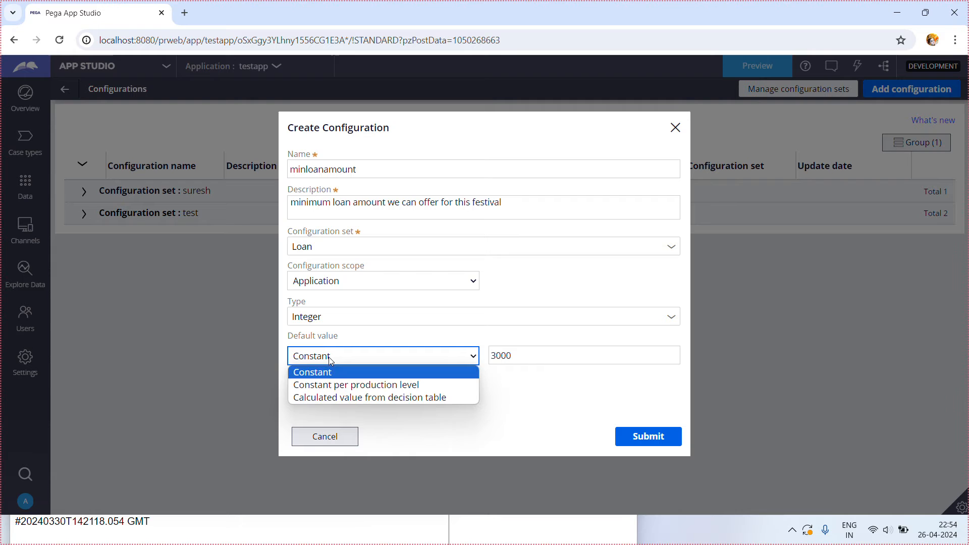
pyautogui.click(352, 386)
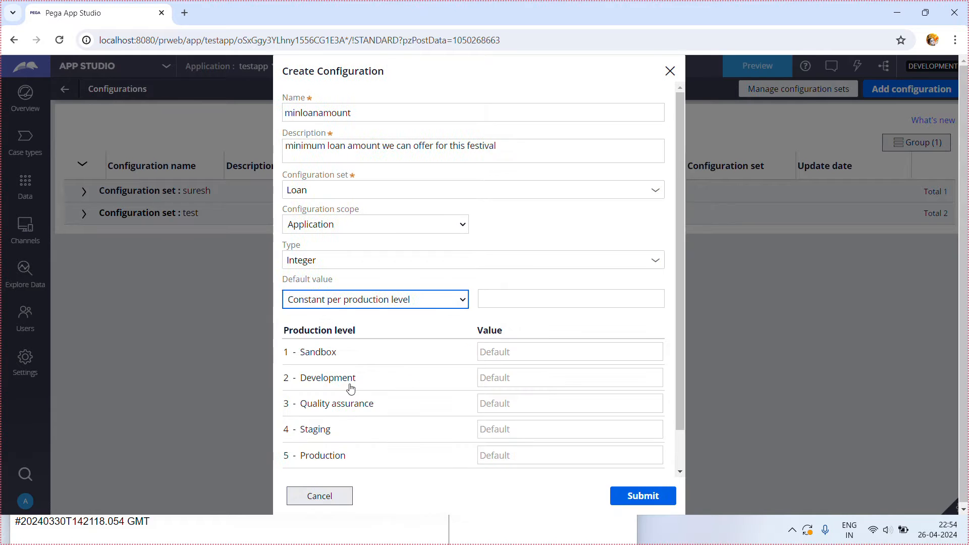
pyautogui.click(501, 384)
pyautogui.click(427, 299)
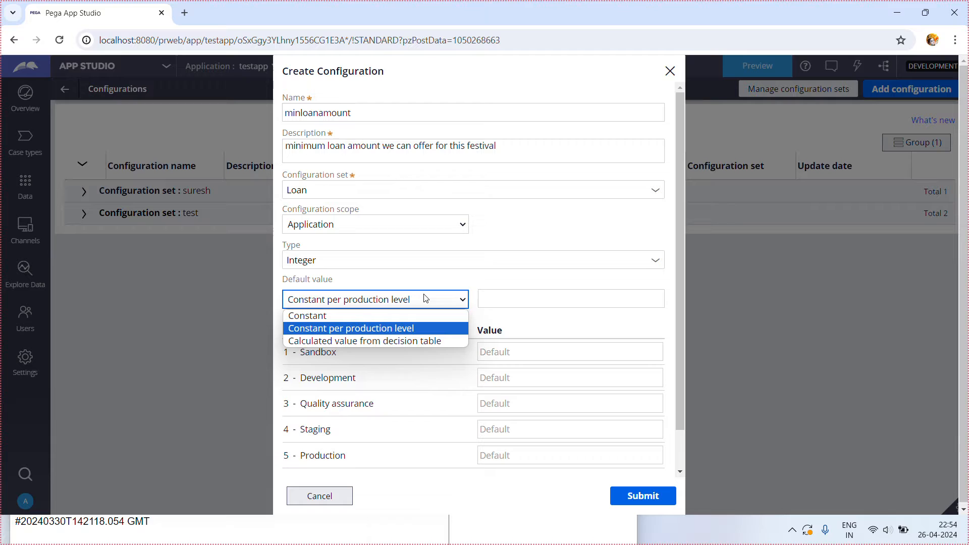
pyautogui.click(358, 317)
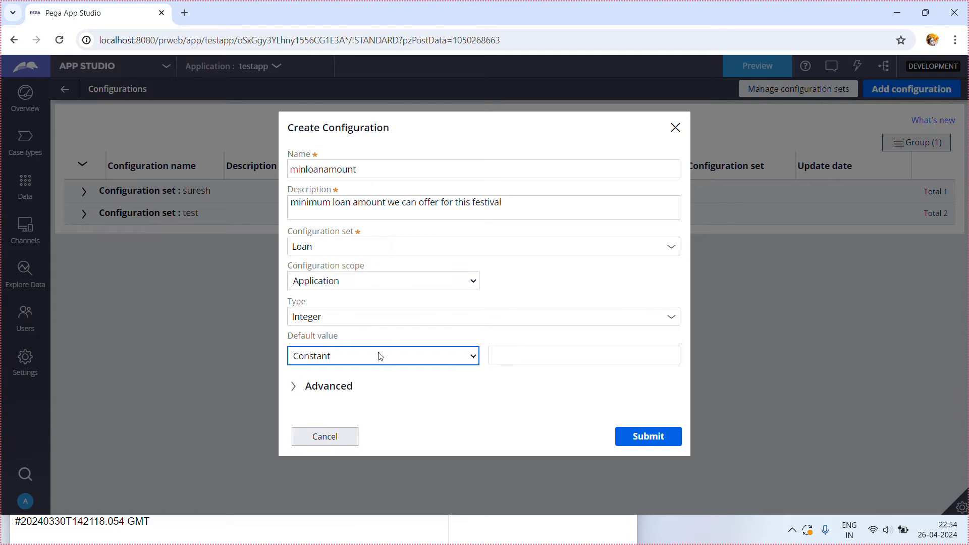
# Try Calculated value from decision table as the default value option, check its decision table choices, and return to Constant
pyautogui.click(380, 356)
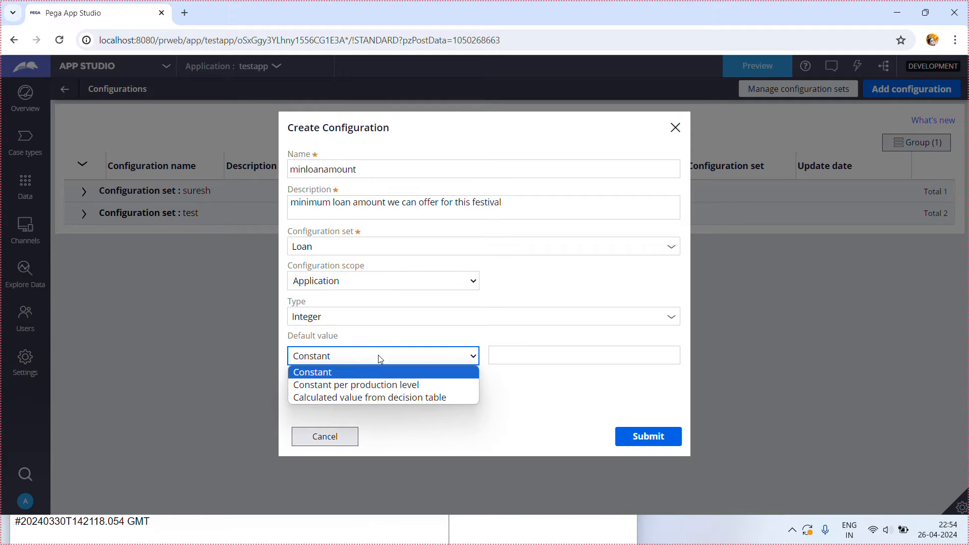
pyautogui.click(379, 398)
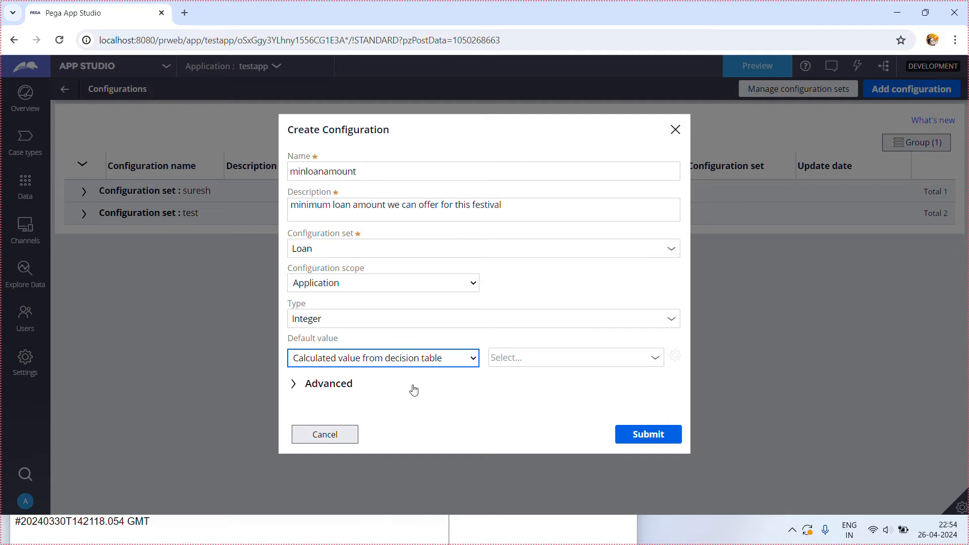
pyautogui.click(507, 364)
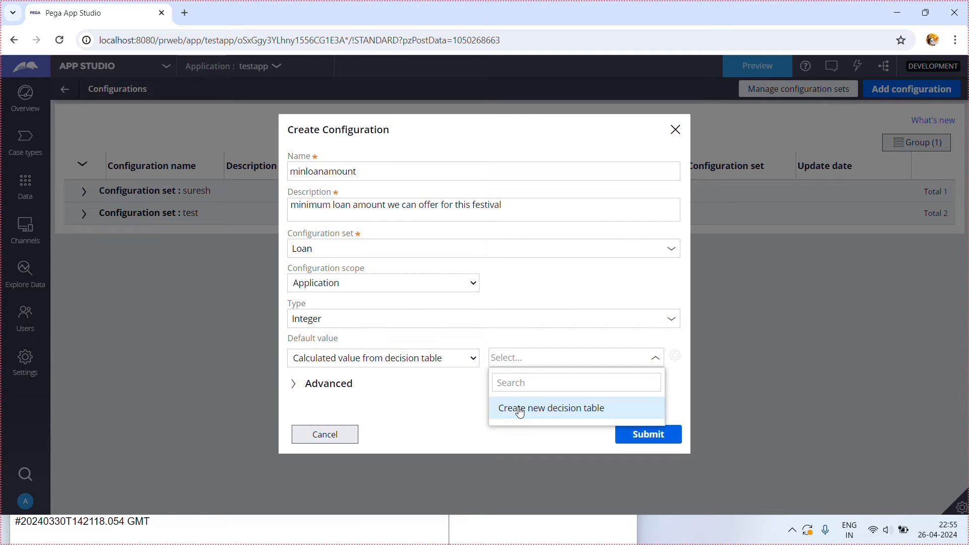
pyautogui.click(410, 369)
pyautogui.click(363, 375)
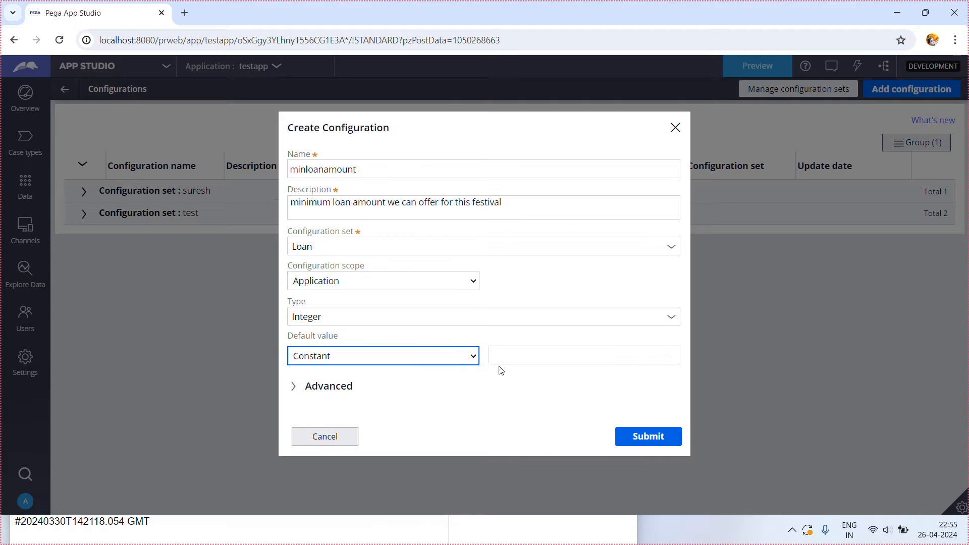
# Set the constant default value to 3000 and submit the minloanamount configuration
pyautogui.click(512, 363)
pyautogui.write('3000')
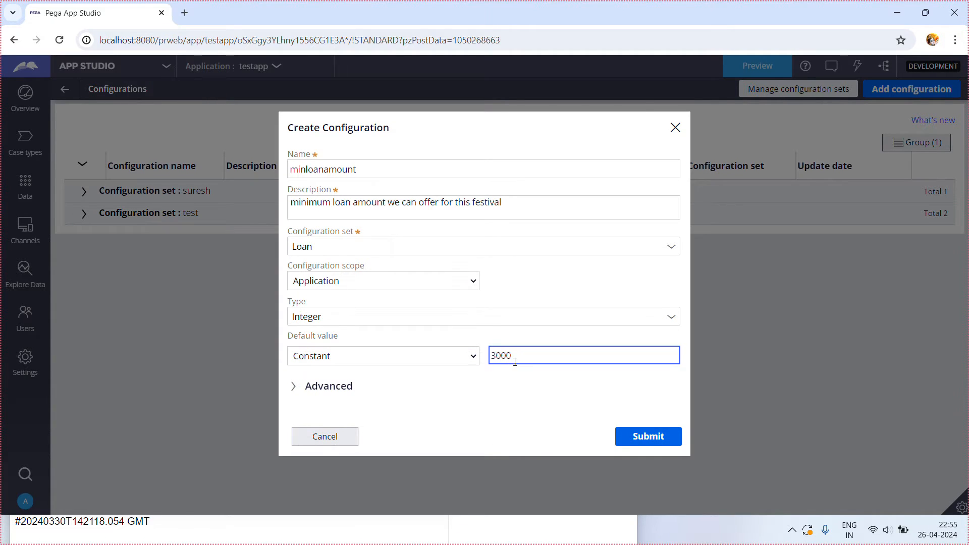
pyautogui.click(650, 439)
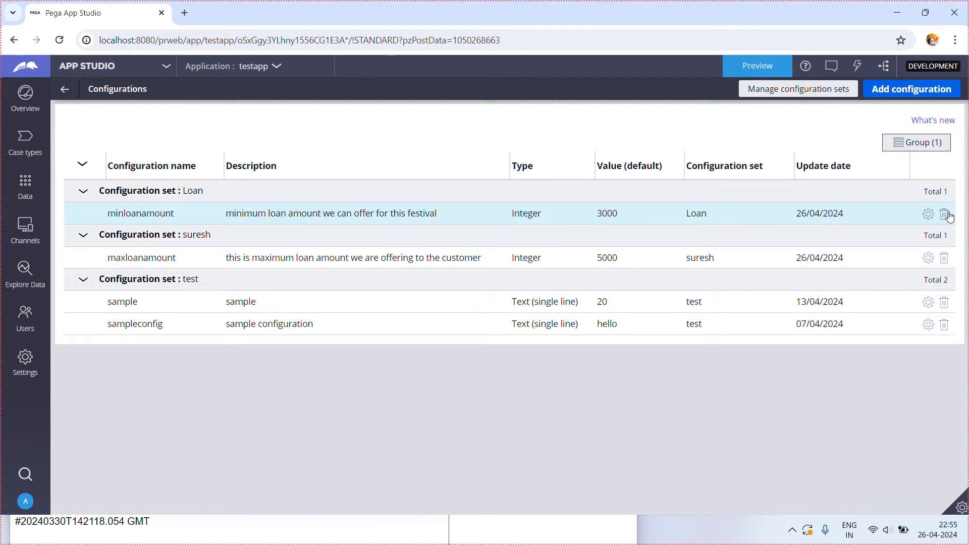
# Review the saved settings of the minloanamount configuration and close them without changes
pyautogui.click(929, 215)
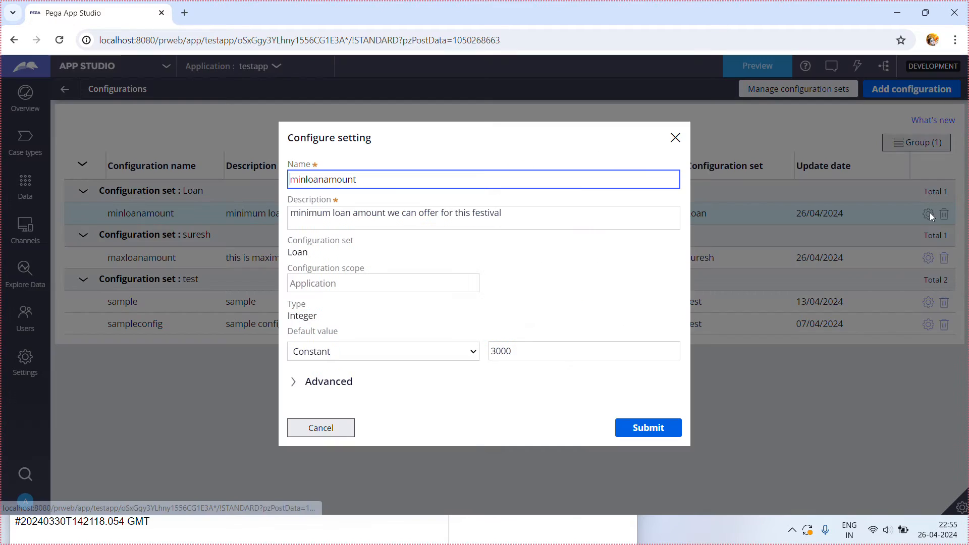
pyautogui.click(328, 427)
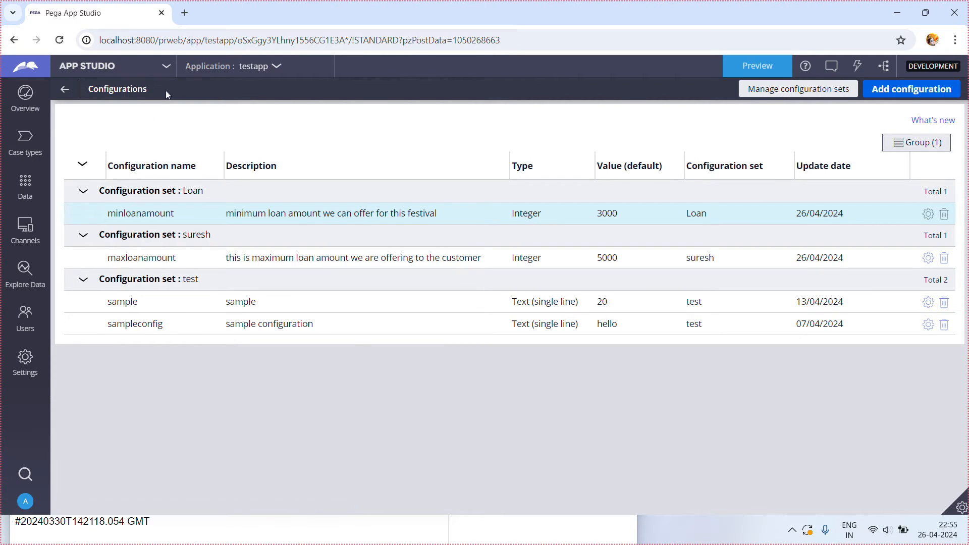
# Switch to Dev Studio and open the minloanamount property from the Data Model property records
pyautogui.click(165, 66)
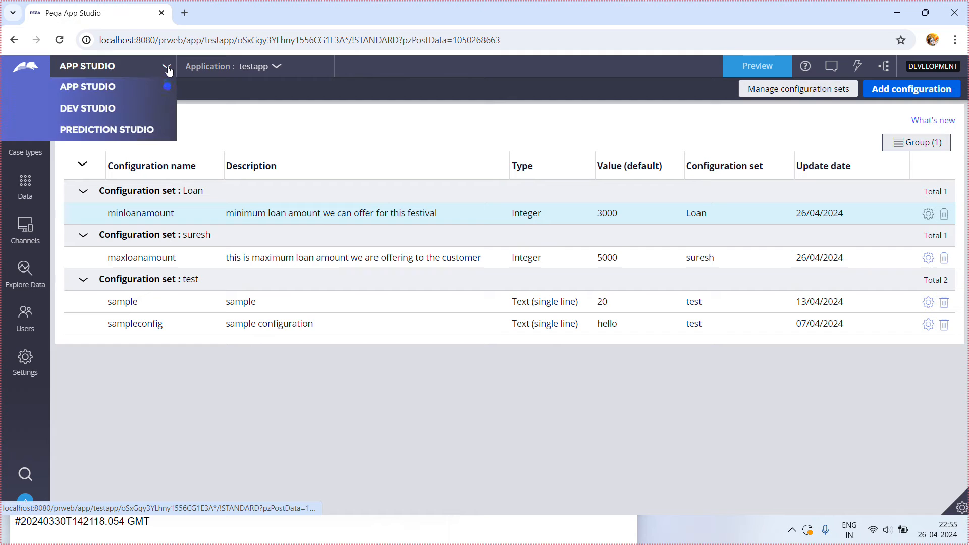
pyautogui.click(97, 107)
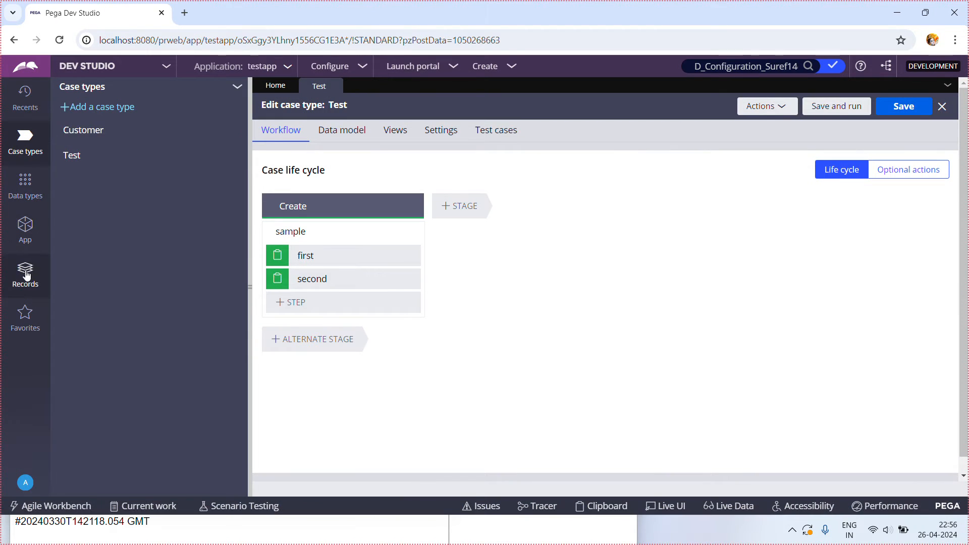
pyautogui.click(27, 274)
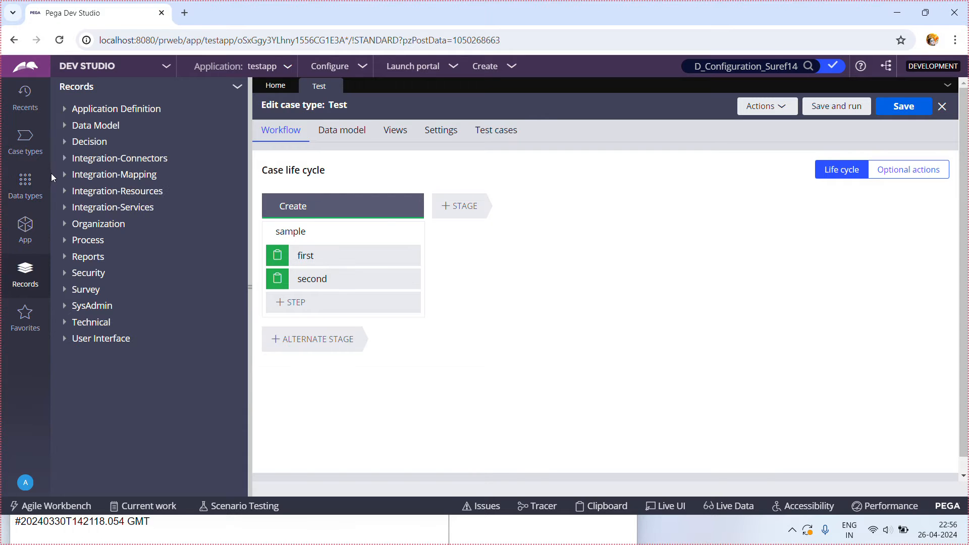
pyautogui.click(66, 125)
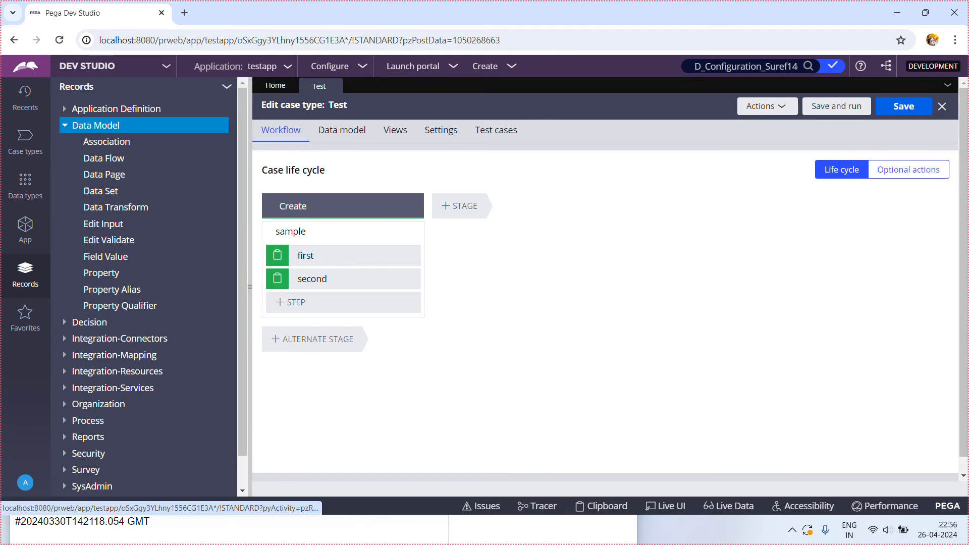
pyautogui.click(106, 274)
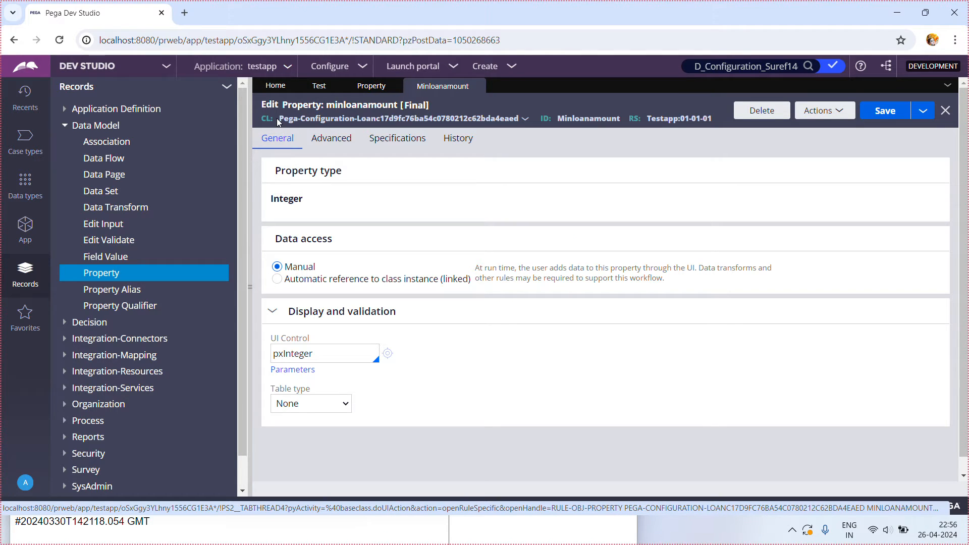
# Examine the class name and the ID of the minloanamount property rule
pyautogui.moveTo(412, 115); pyautogui.dragTo(518, 118)
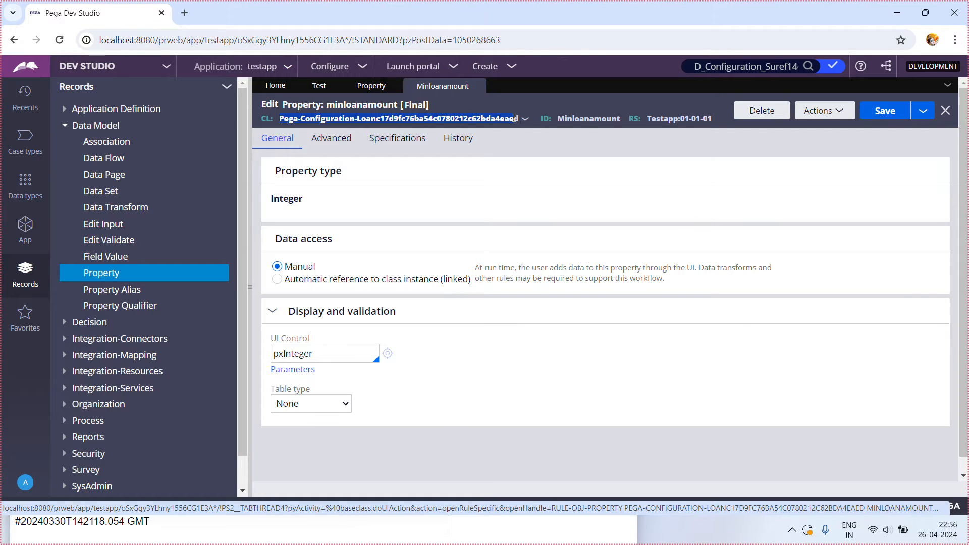
pyautogui.click(335, 129)
pyautogui.tripleClick(382, 121)
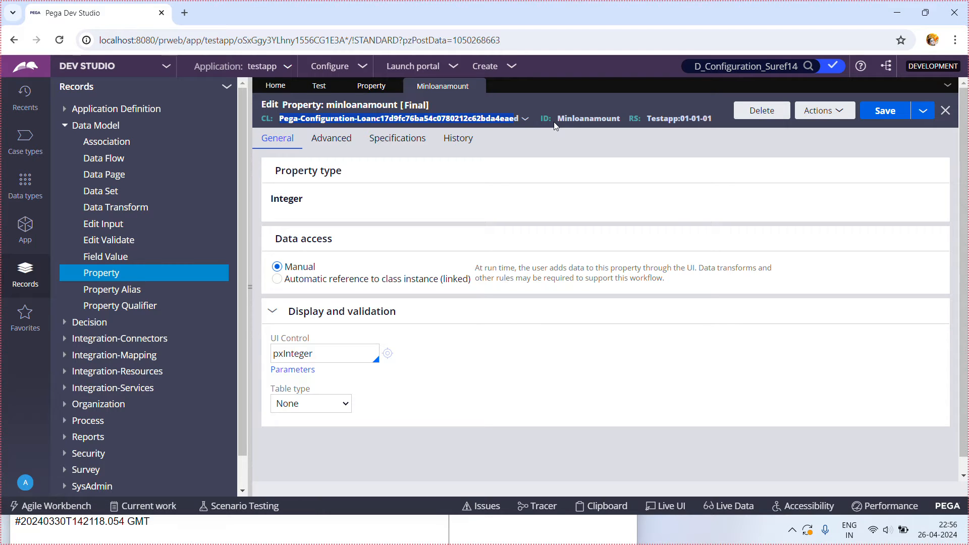
pyautogui.doubleClick(586, 119)
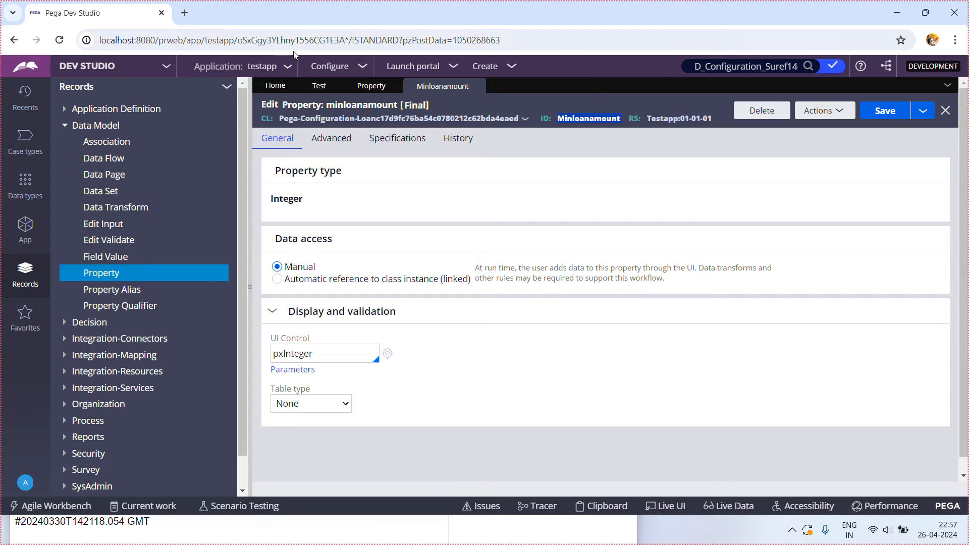
# Open the testapp application definition and inspect the versions of its Testapp:01-01 and TestappInt:01-01 rulesets
pyautogui.click(268, 69)
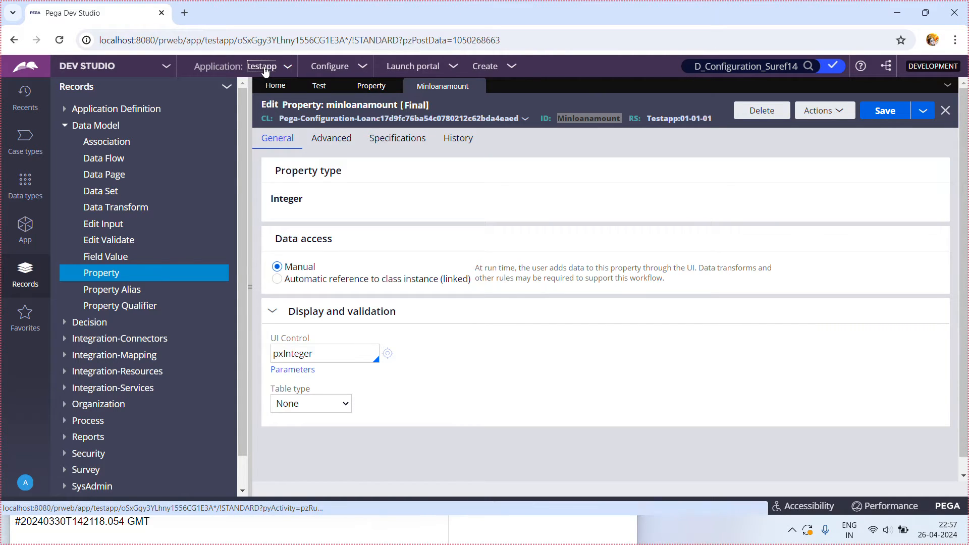
pyautogui.click(266, 70)
pyautogui.click(272, 98)
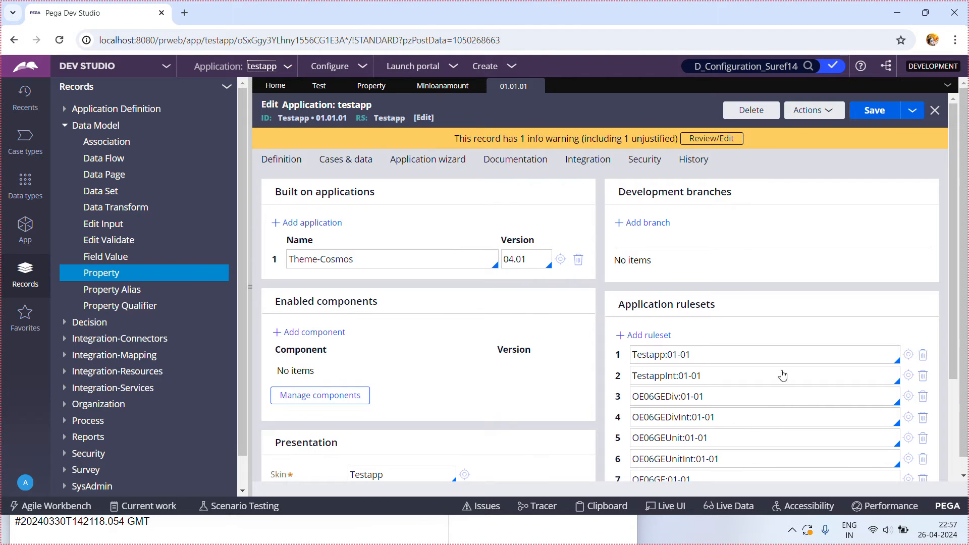
pyautogui.click(909, 355)
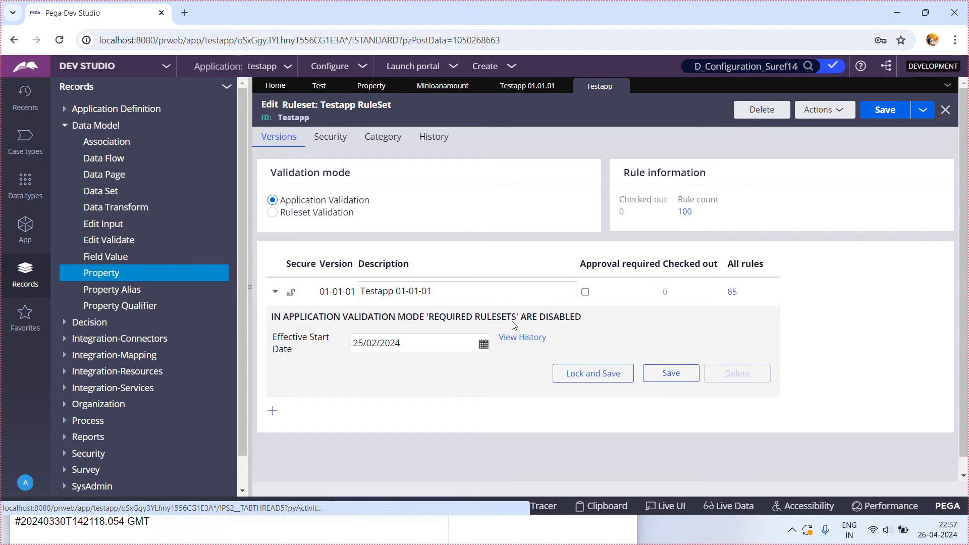
pyautogui.click(490, 283)
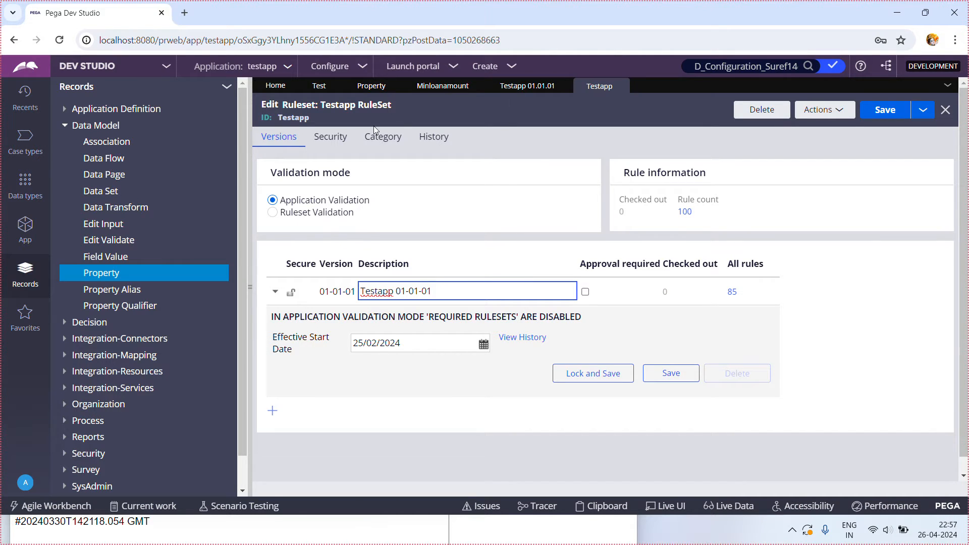
pyautogui.click(526, 89)
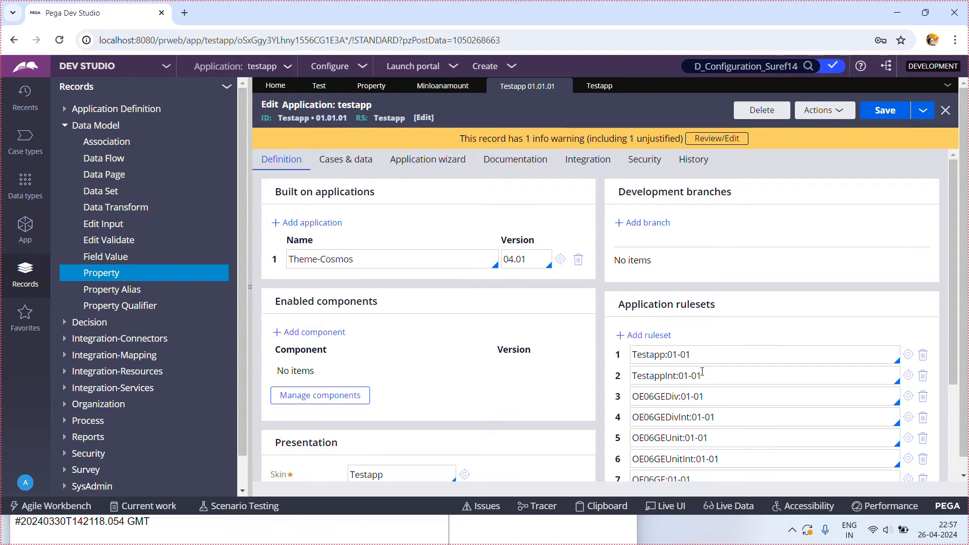
pyautogui.click(910, 376)
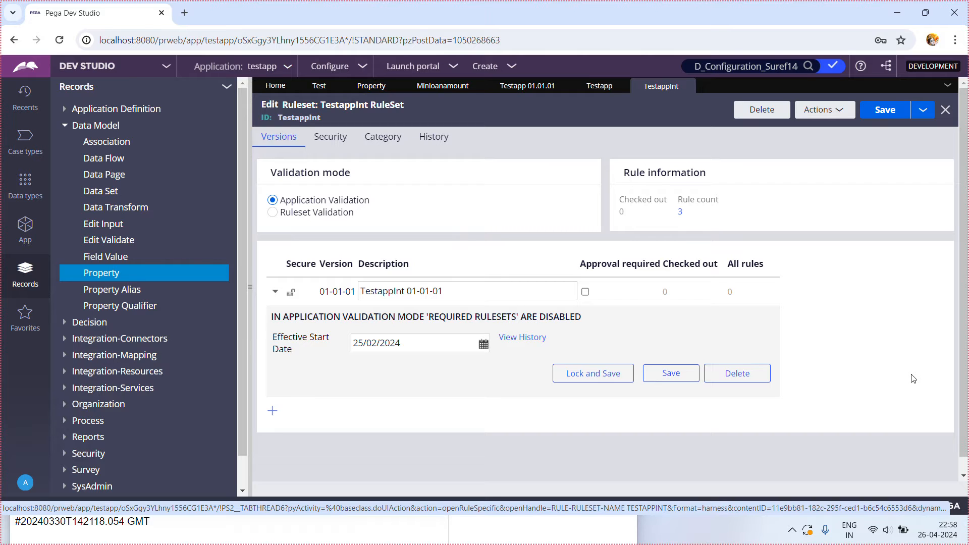
# Return to the minloanamount property, view its XML, and close the XML window
pyautogui.click(443, 95)
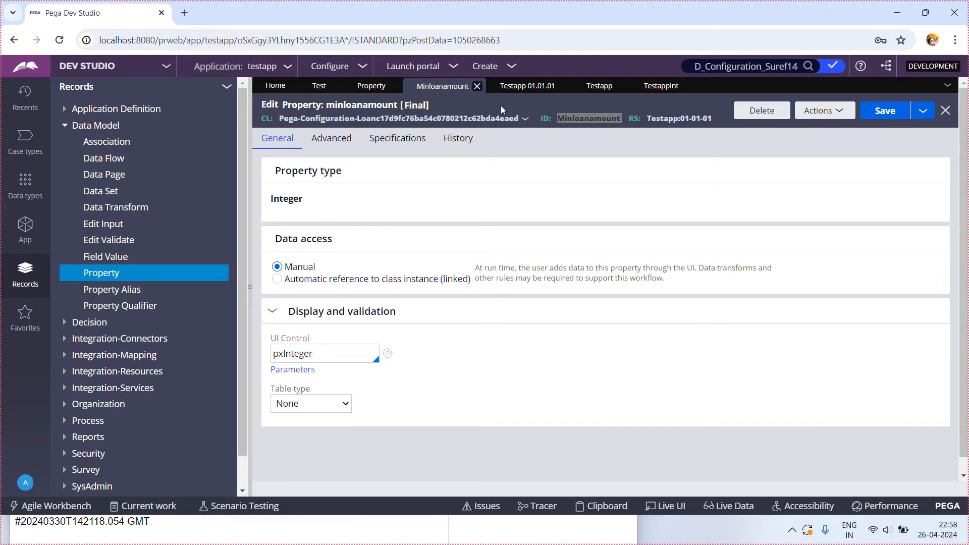
pyautogui.click(582, 117)
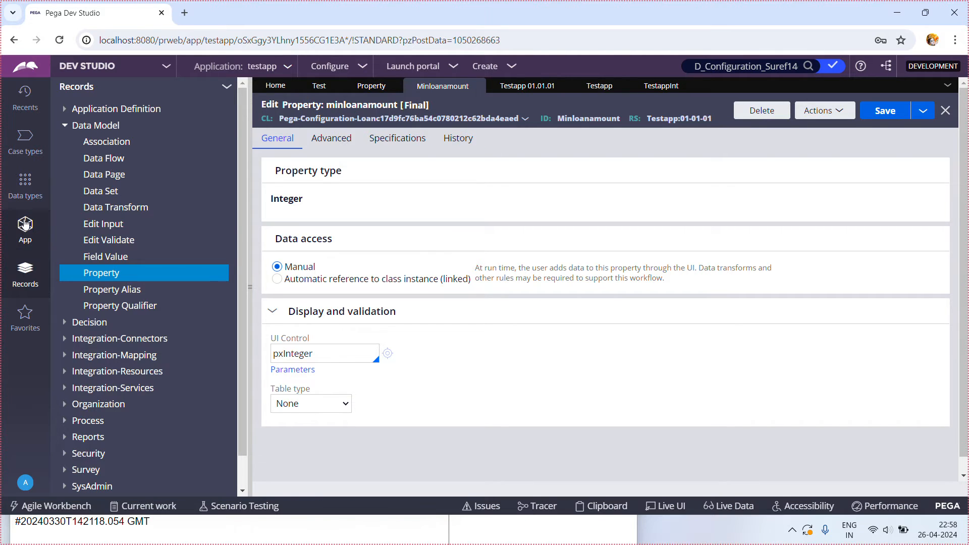
pyautogui.click(26, 225)
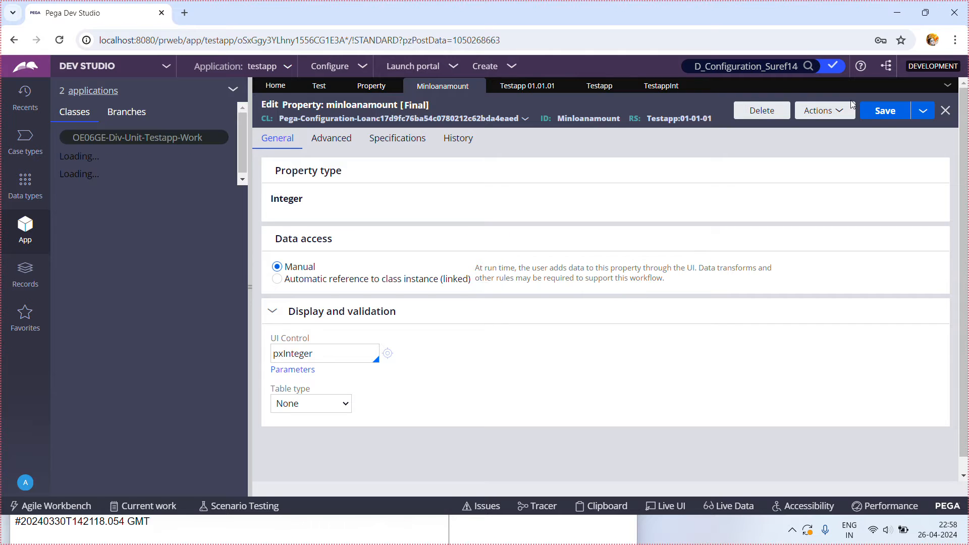
pyautogui.click(829, 110)
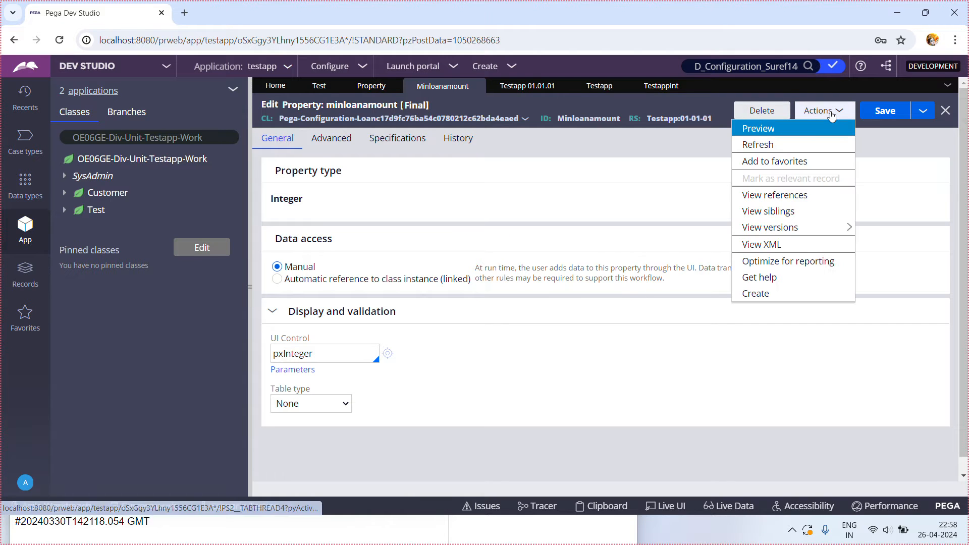
pyautogui.click(775, 247)
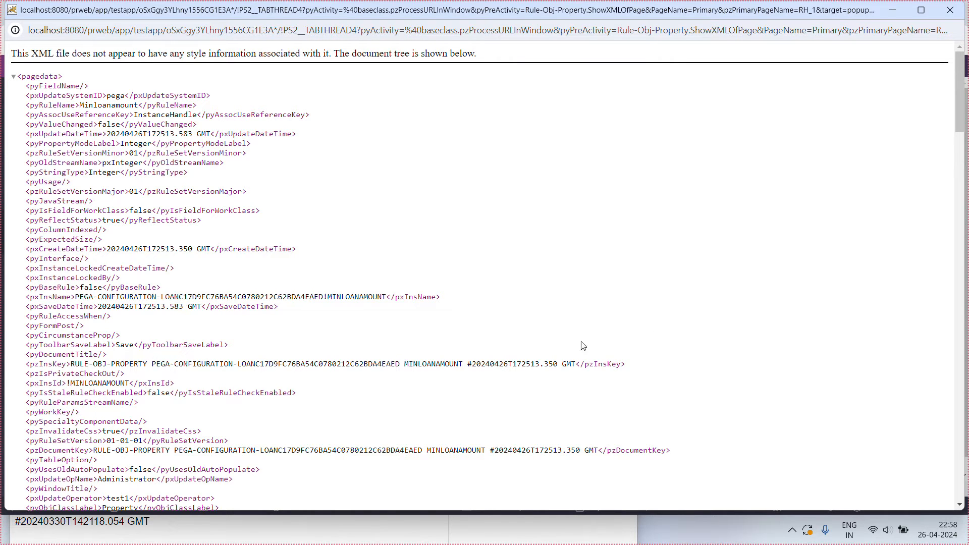
pyautogui.click(951, 10)
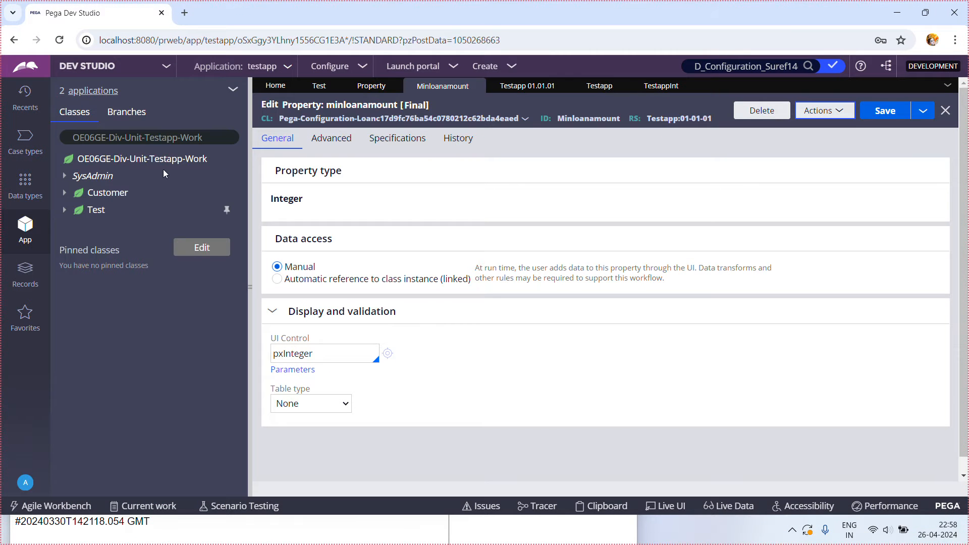
# Find the Data-Configuration-Setting class in the application explorer and list its instances
pyautogui.click(203, 132)
pyautogui.write('Data')
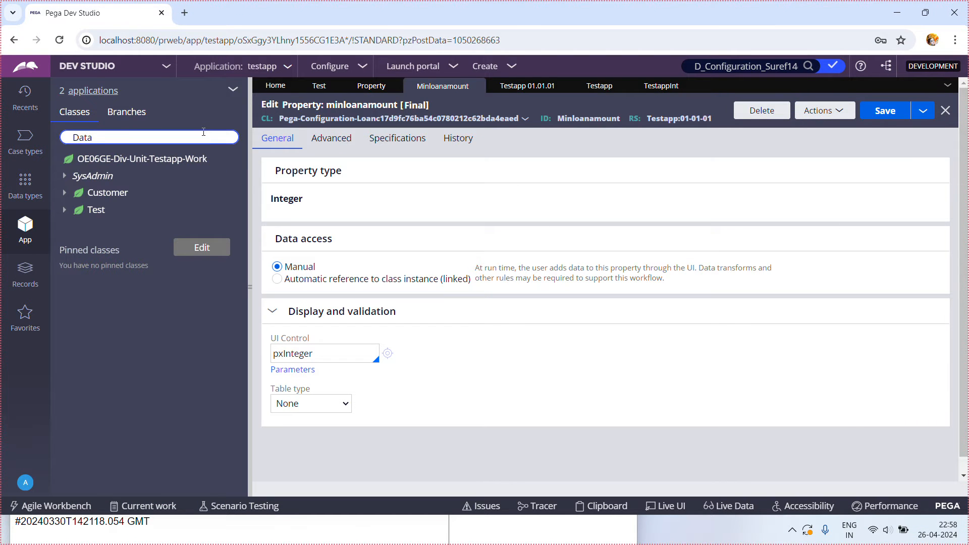
pyautogui.write('-Configura')
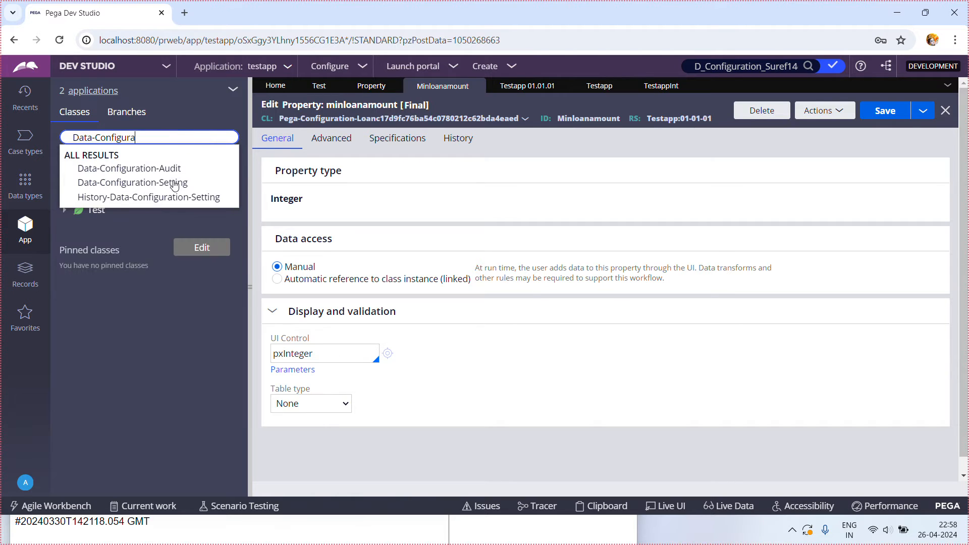
pyautogui.click(145, 184)
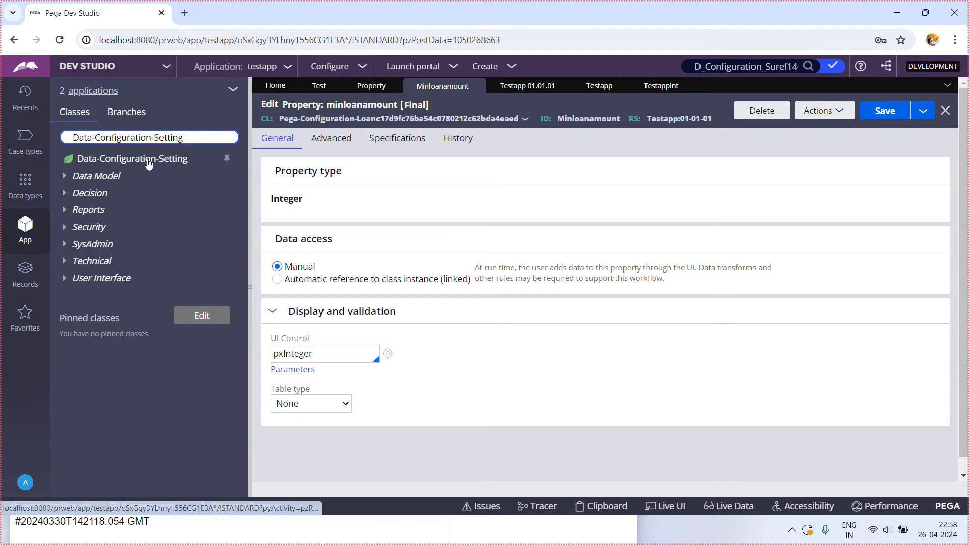
pyautogui.click(133, 162)
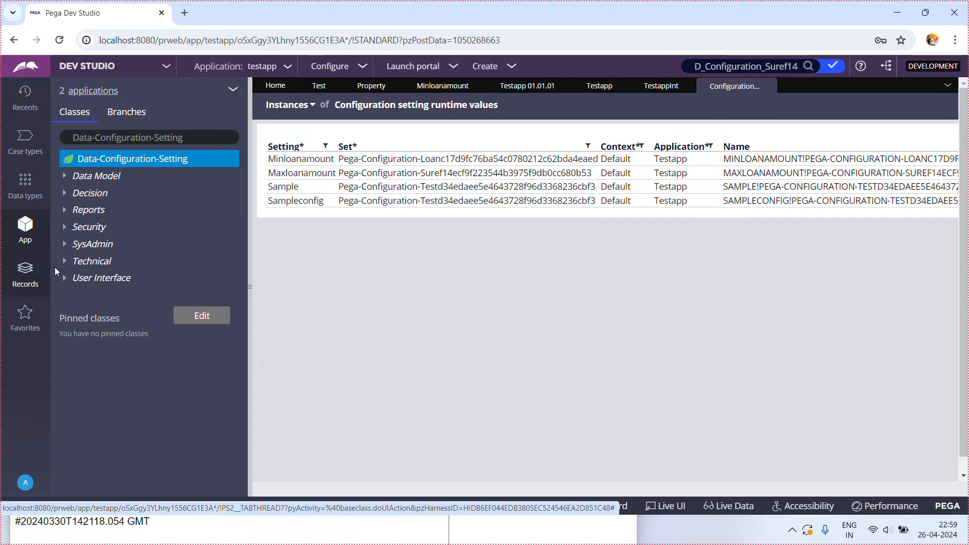
# Open the Calldataflow activity from the Technical activity records and hide the explorer pane
pyautogui.click(27, 273)
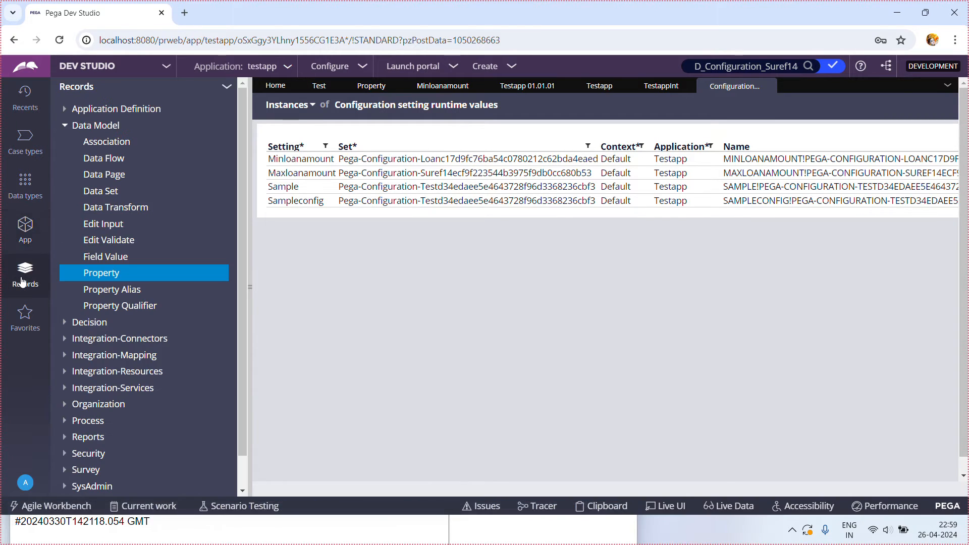
pyautogui.click(244, 477)
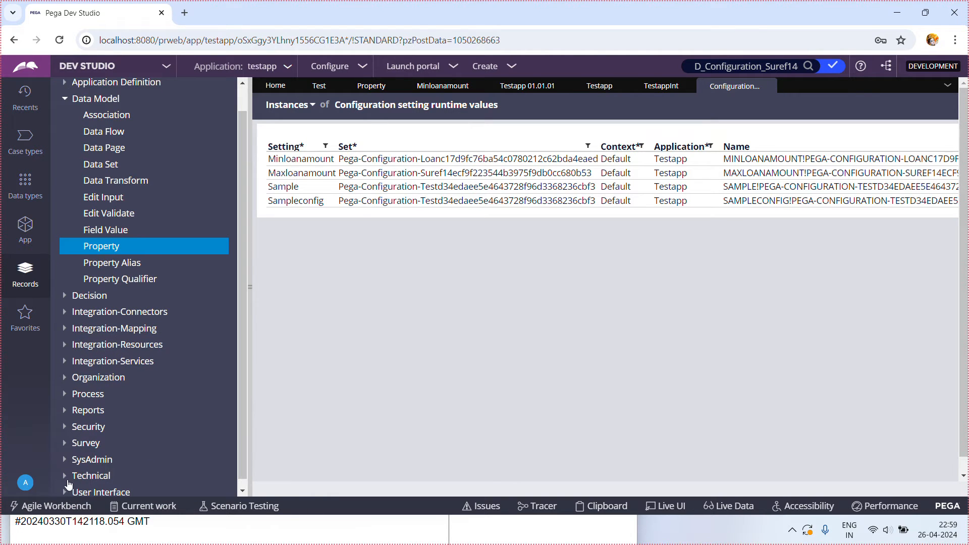
pyautogui.click(167, 475)
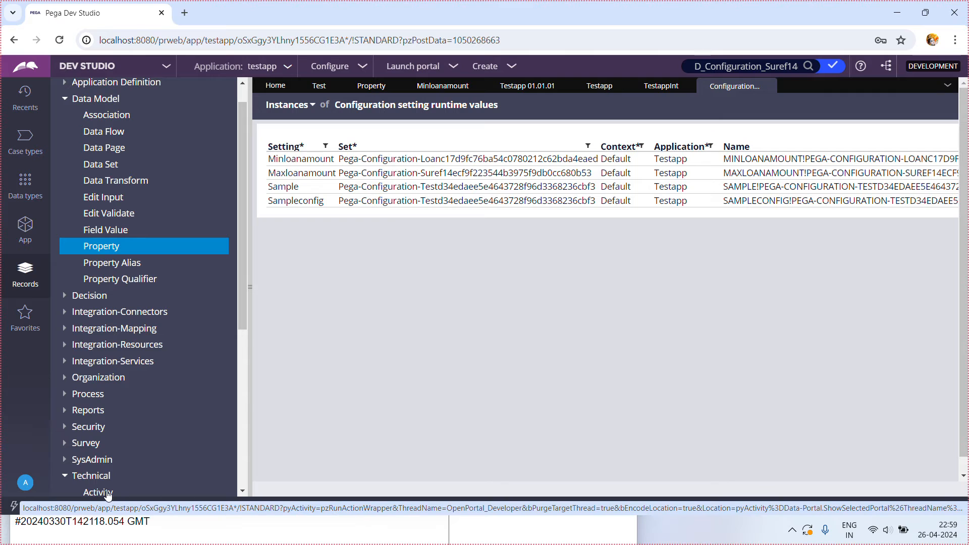
pyautogui.click(99, 492)
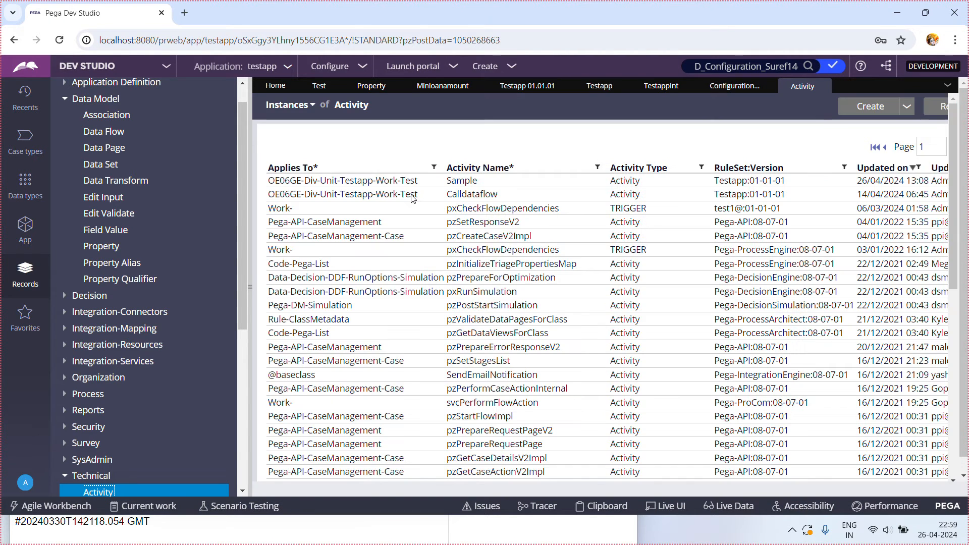
pyautogui.click(464, 195)
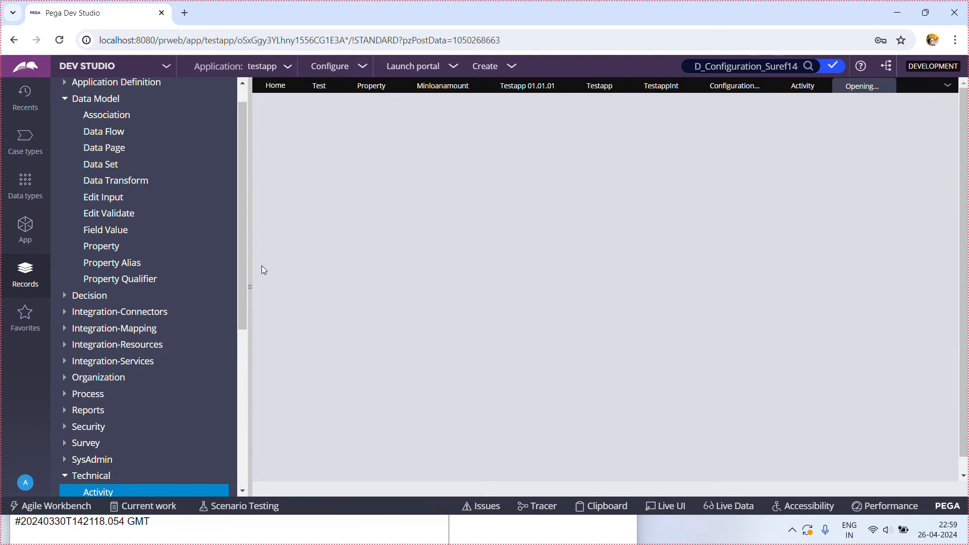
pyautogui.click(251, 281)
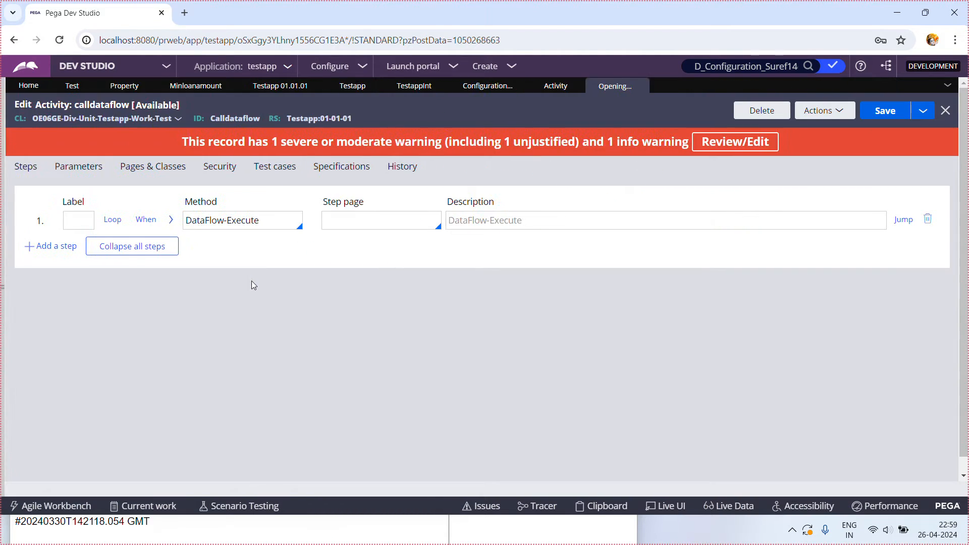
# Replace the activity's only step with a Property-Set step that has Param.minloan as its property name
pyautogui.click(932, 218)
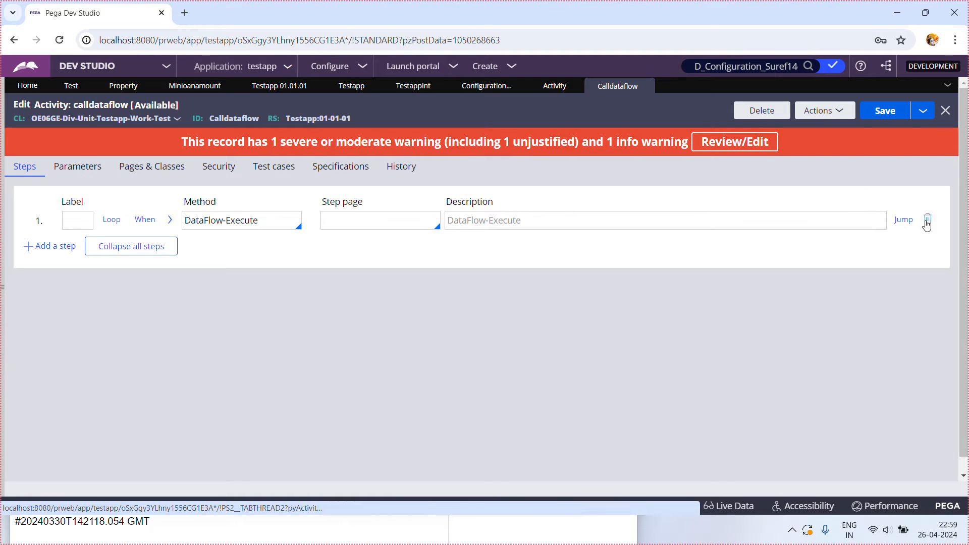
pyautogui.click(245, 223)
pyautogui.write('Property-Set')
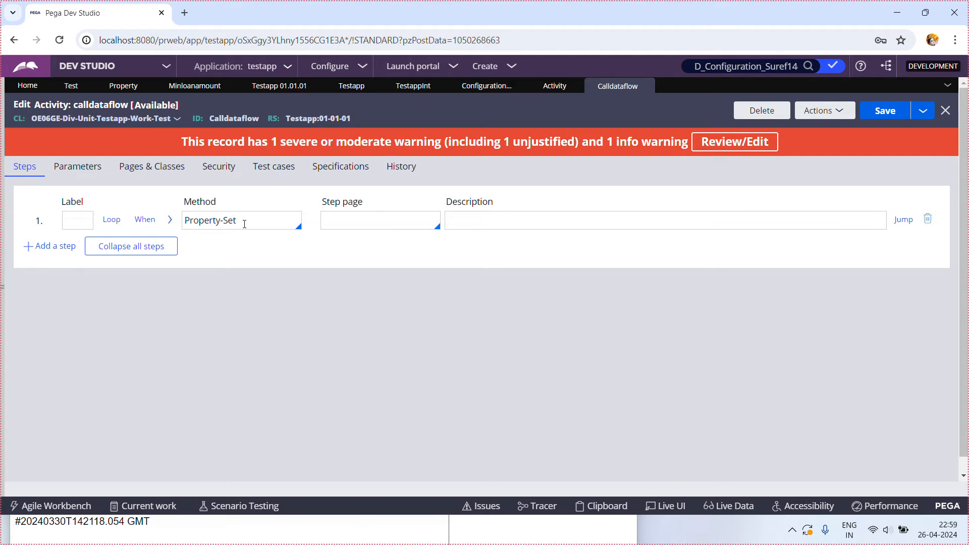
pyautogui.click(170, 219)
pyautogui.click(110, 303)
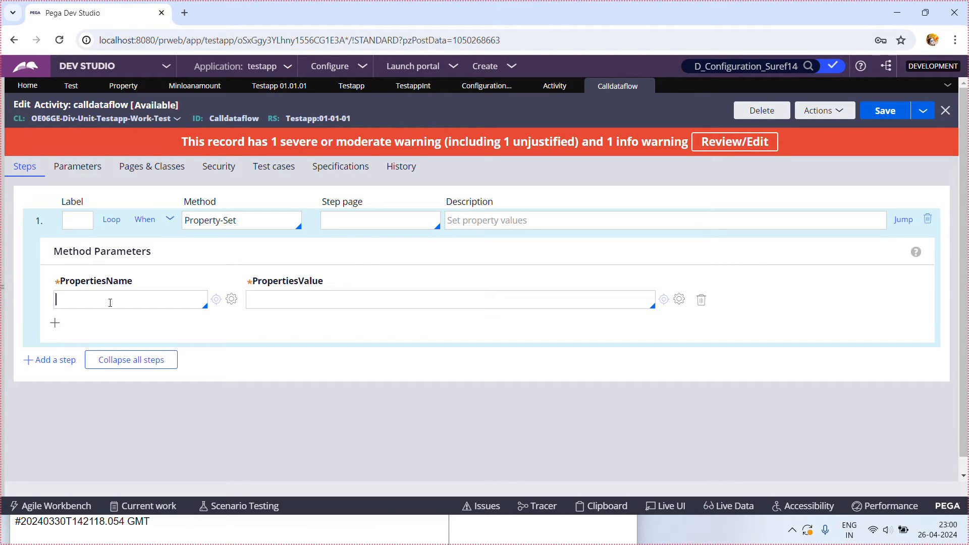
pyautogui.write('Param.minloan')
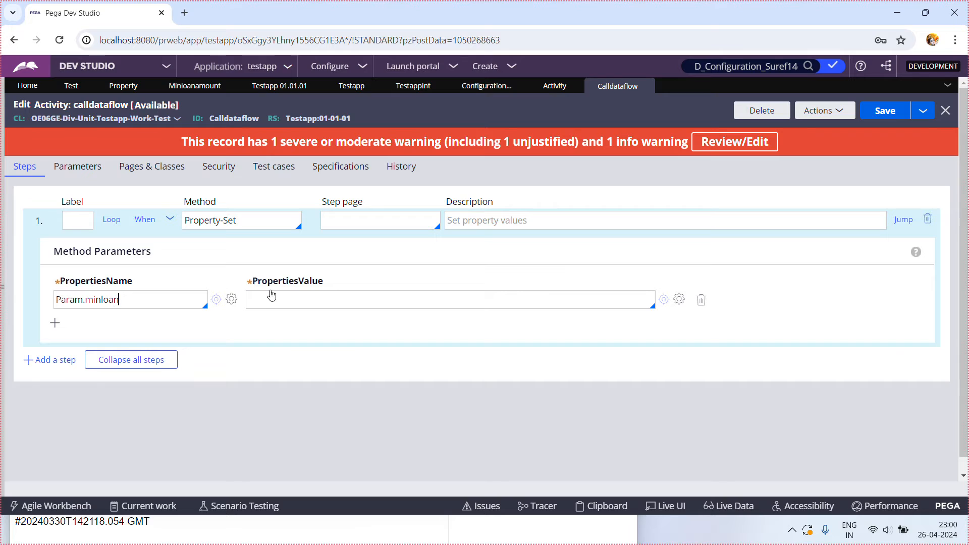
# Build the property value in the Expression builder by inserting minloanamount from the Loan configurations
pyautogui.click(326, 305)
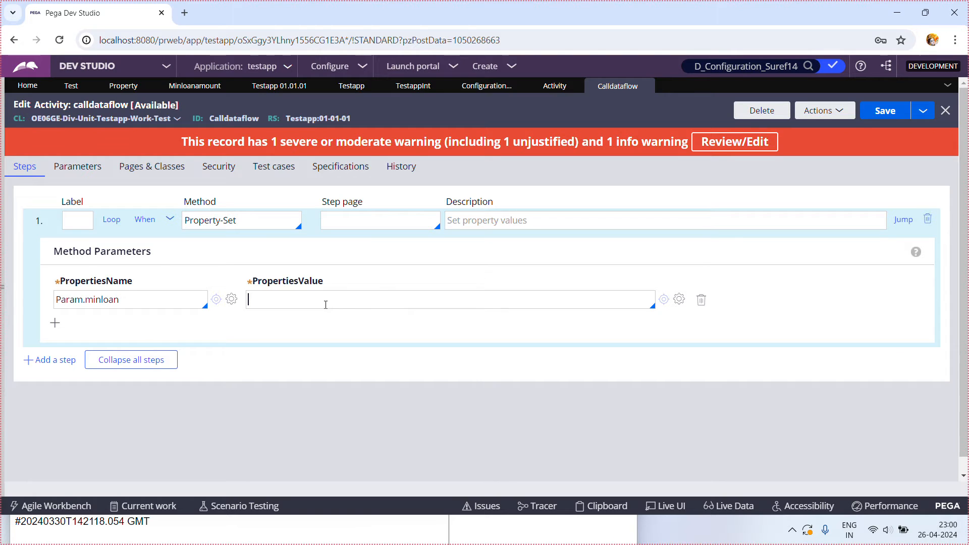
pyautogui.click(679, 300)
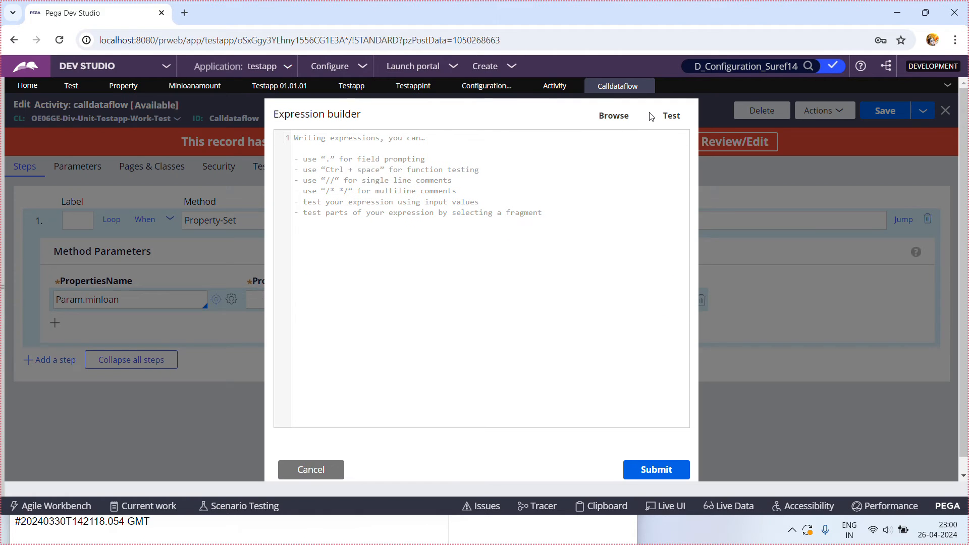
pyautogui.click(604, 121)
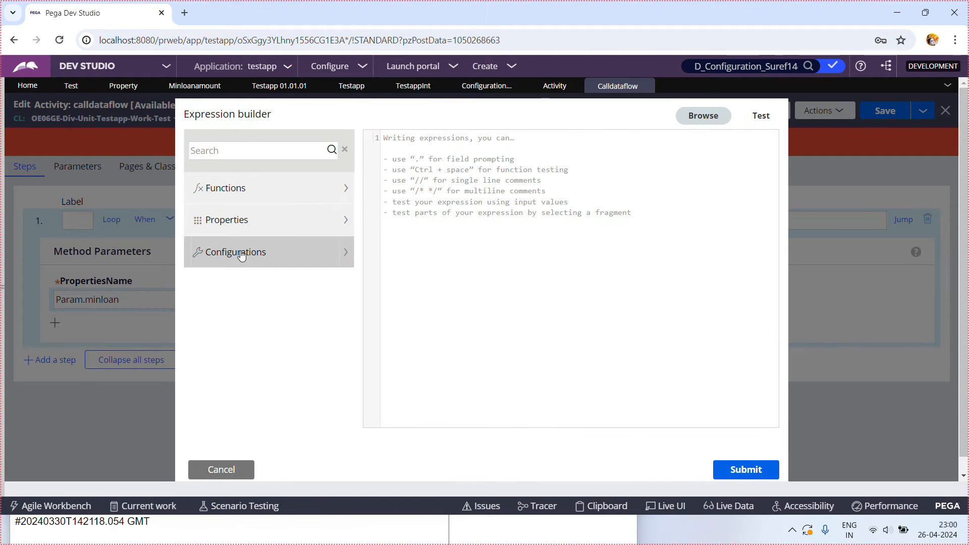
pyautogui.click(347, 257)
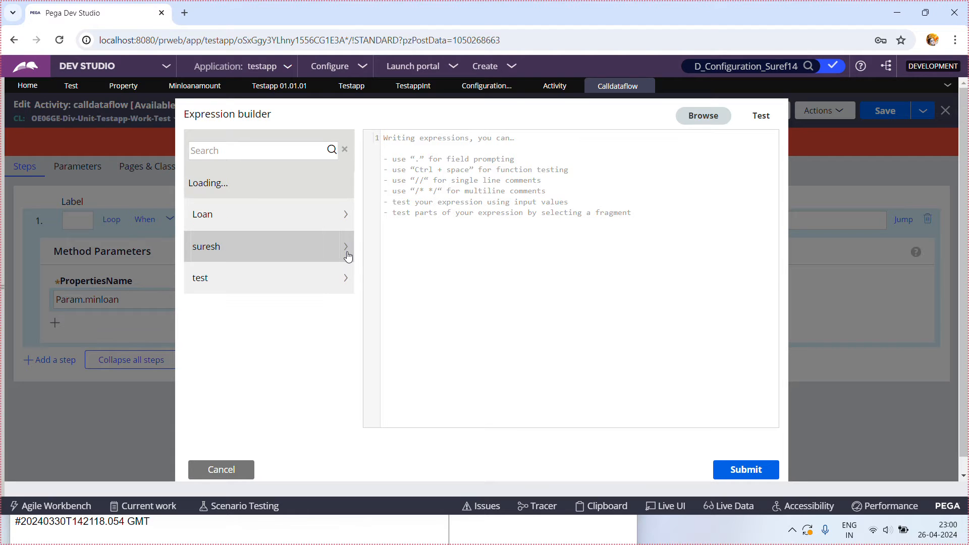
pyautogui.click(339, 210)
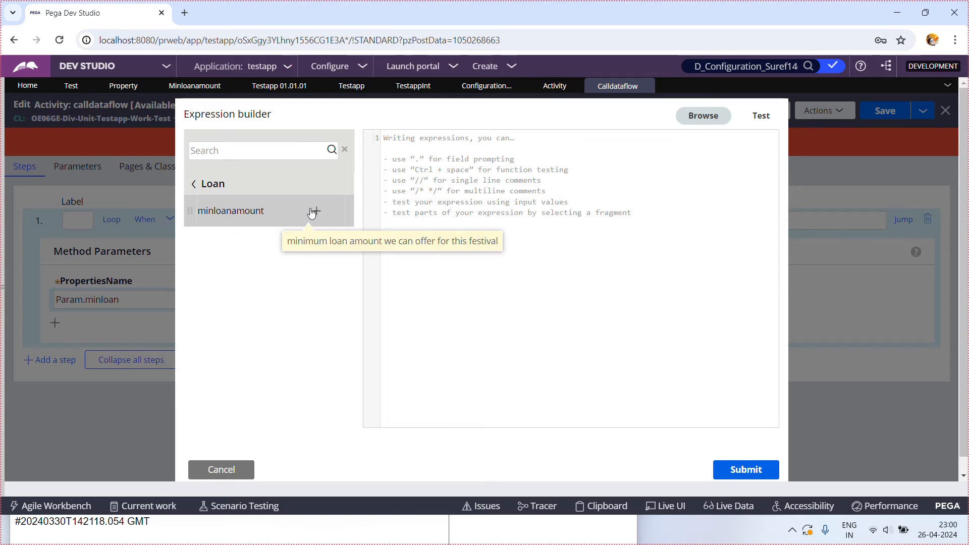
pyautogui.click(313, 212)
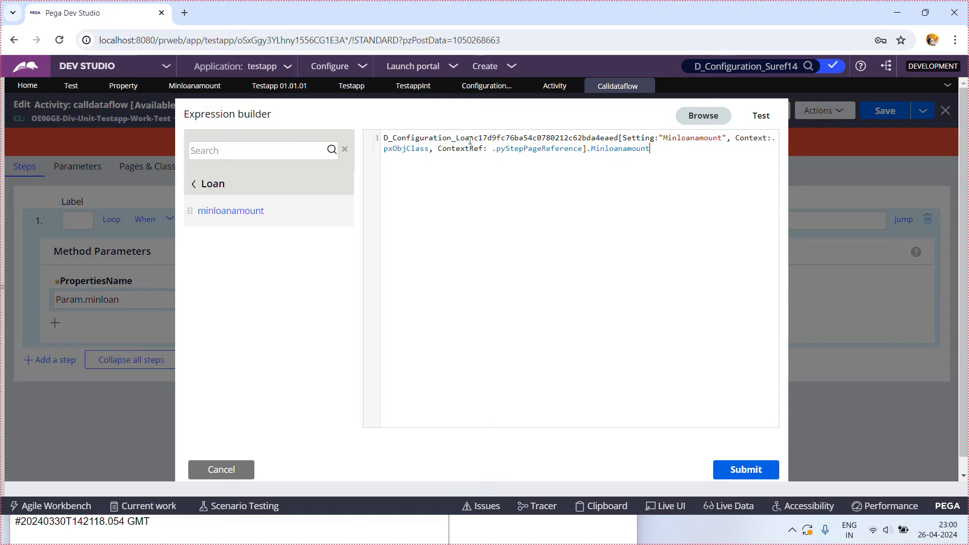
# Copy the data page name D_Configuration_Loanc17d9fc76ba54c0780212c62bda4eaed from the expression, search for it, and open its Testapp:01-01-01 version
pyautogui.doubleClick(619, 138)
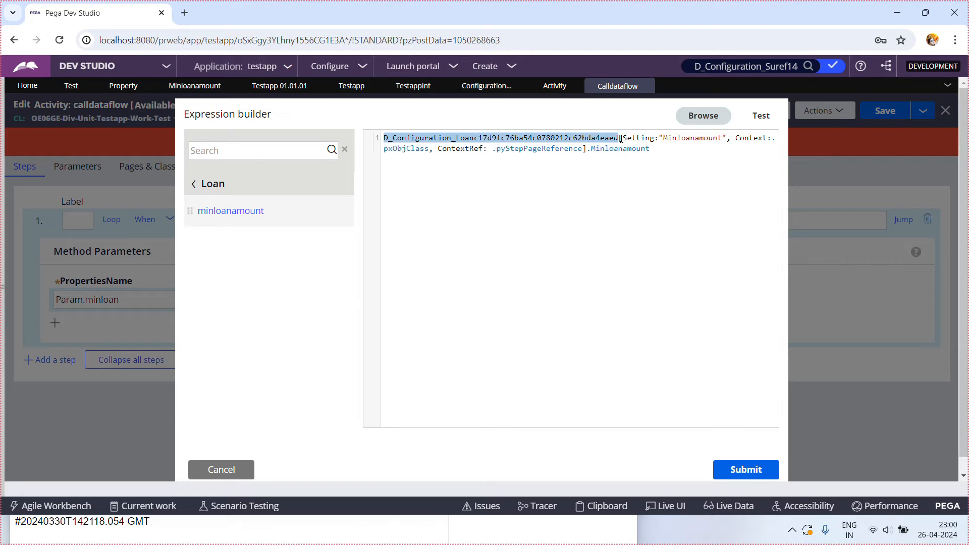
pyautogui.doubleClick(753, 65)
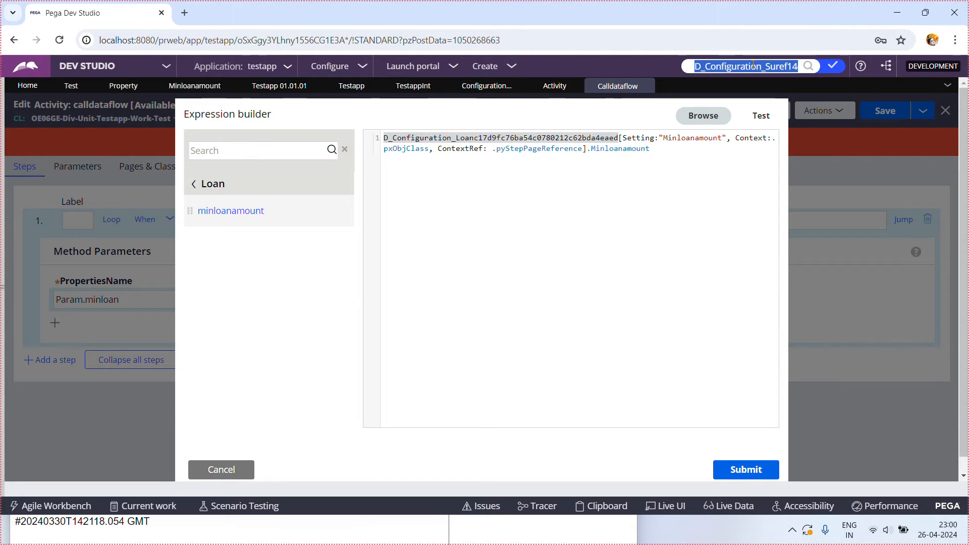
pyautogui.hotkey('ctrl', 'v')
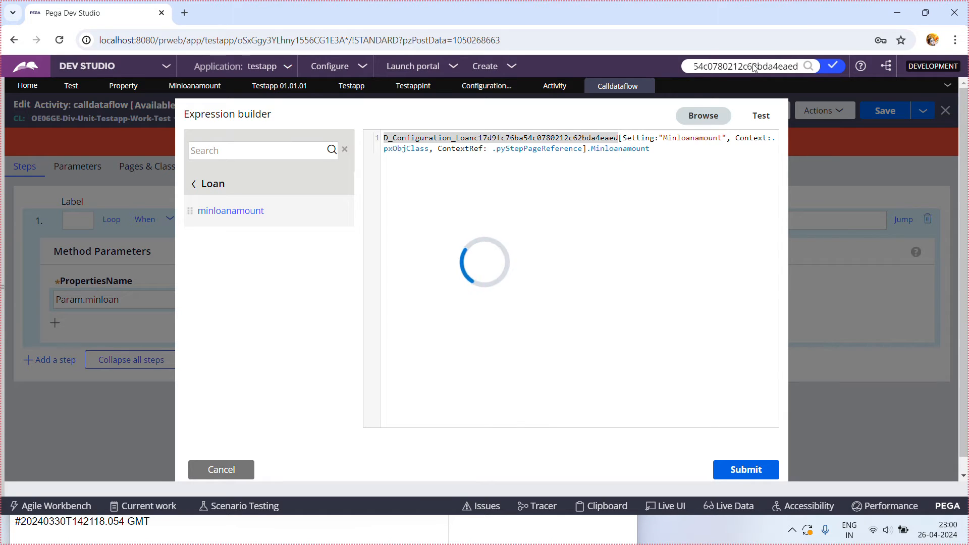
pyautogui.click(754, 68)
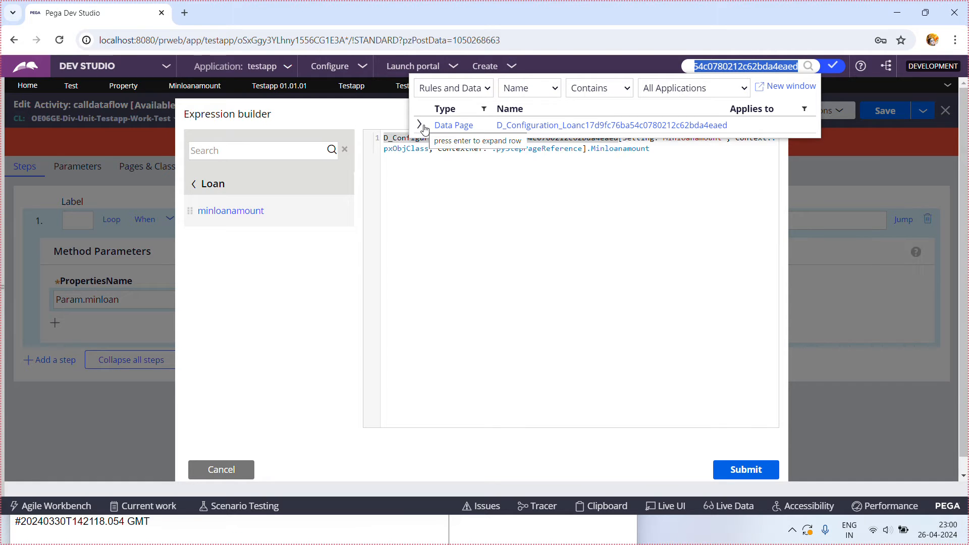
pyautogui.click(423, 127)
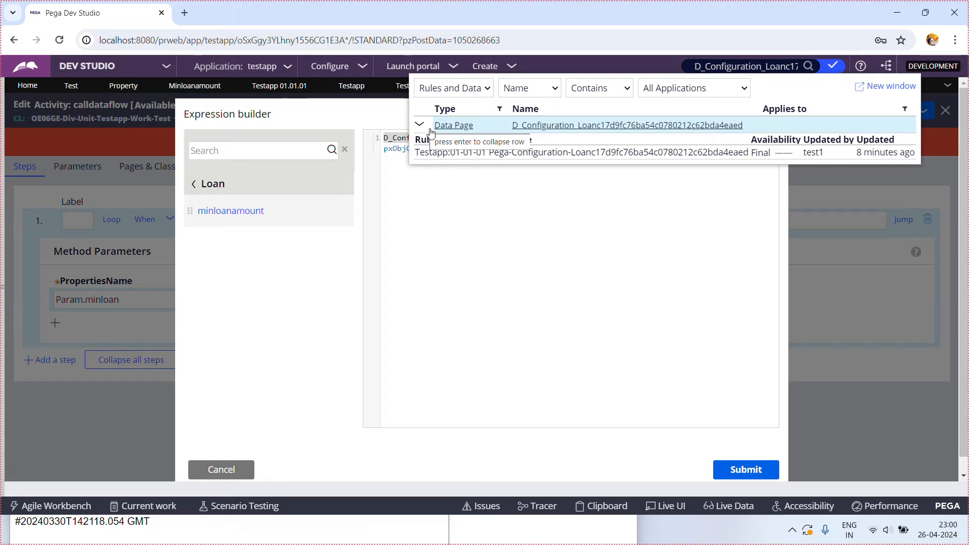
pyautogui.click(464, 153)
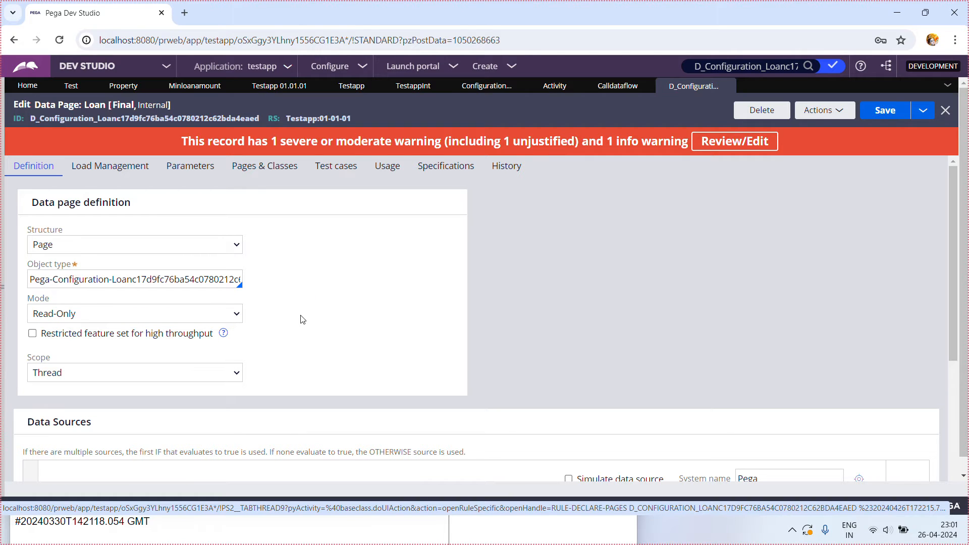
# Inspect the Loan data page's data source and open its pxGetConfigurationValue activity
pyautogui.click(966, 474)
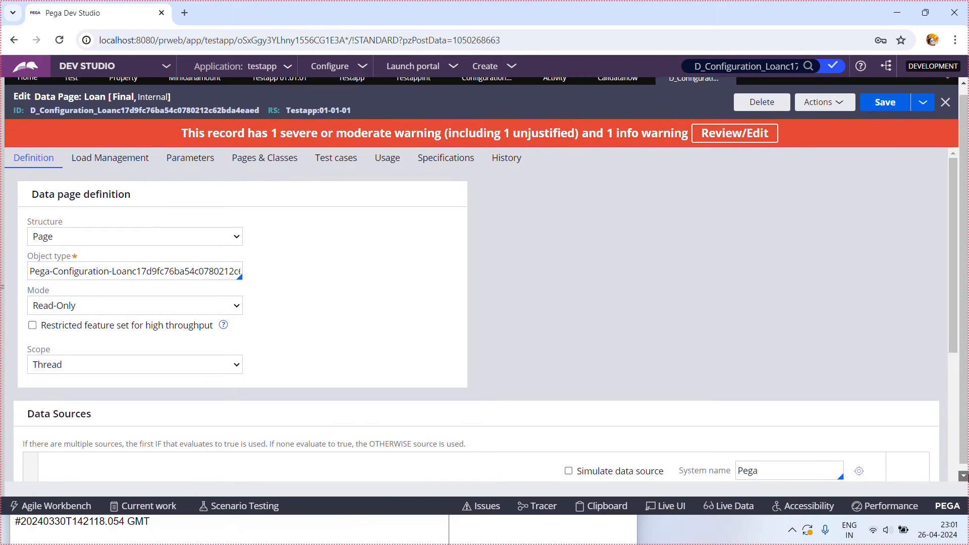
pyautogui.click(953, 448)
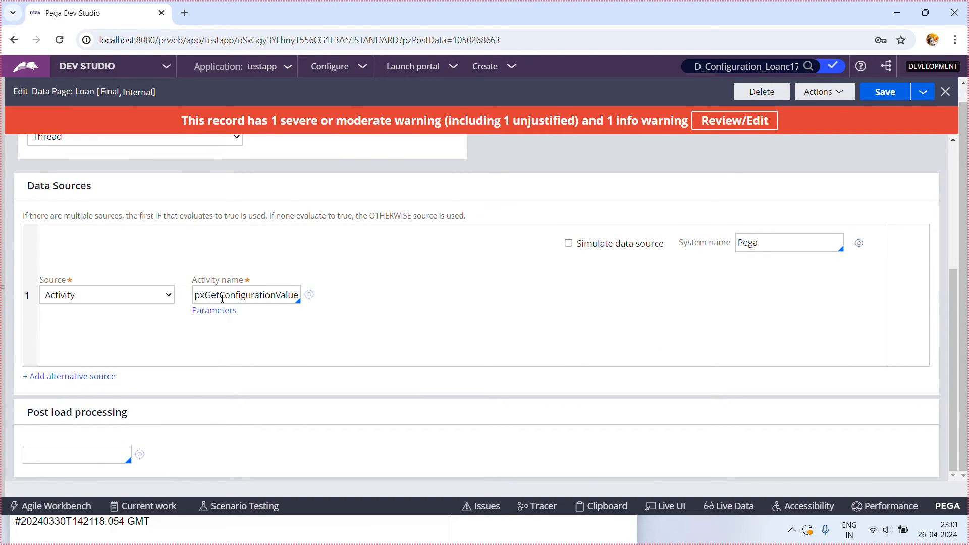
pyautogui.click(310, 295)
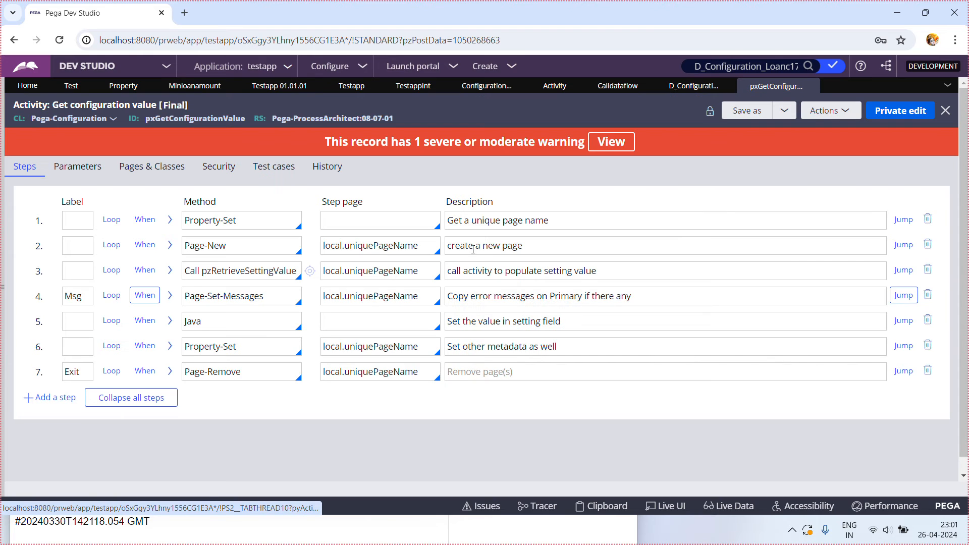
# Examine the descriptions of the Set, Setting, Context and ContextRef parameters of the pxGetConfigurationValue activity
pyautogui.click(76, 167)
pyautogui.click(177, 274)
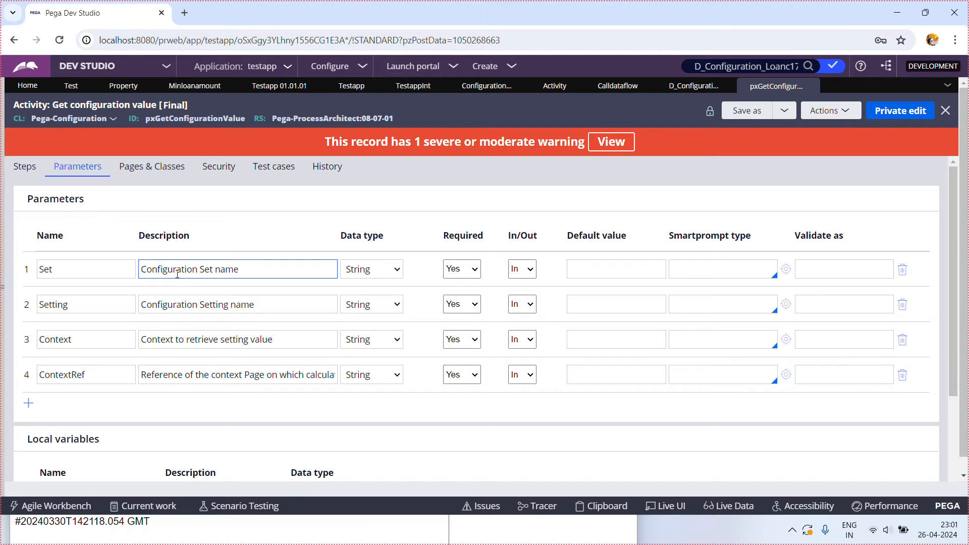
pyautogui.click(246, 306)
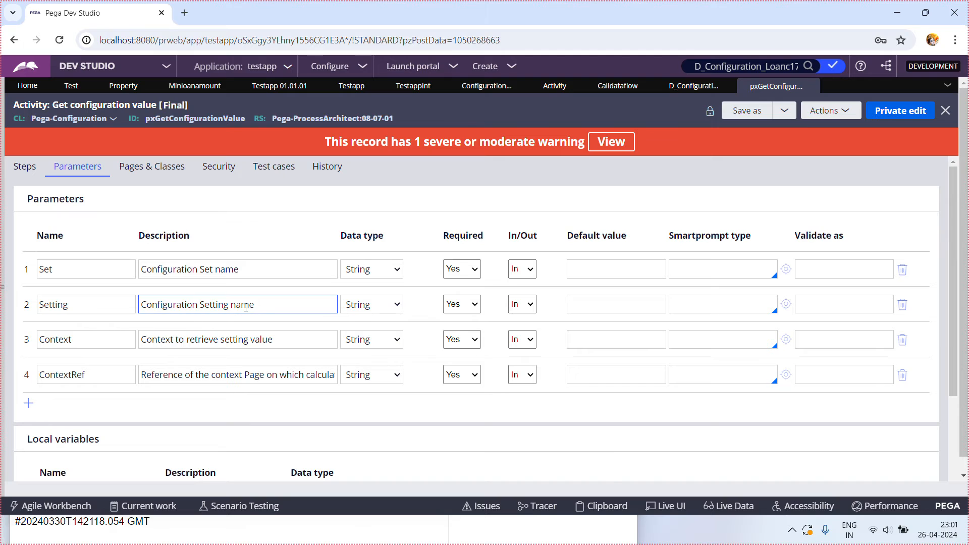
pyautogui.tripleClick(269, 306)
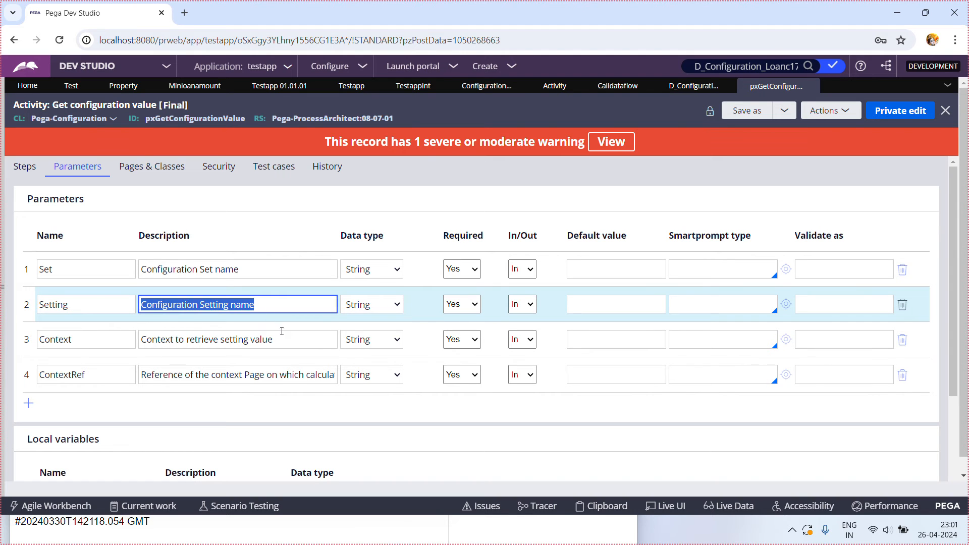
pyautogui.tripleClick(295, 340)
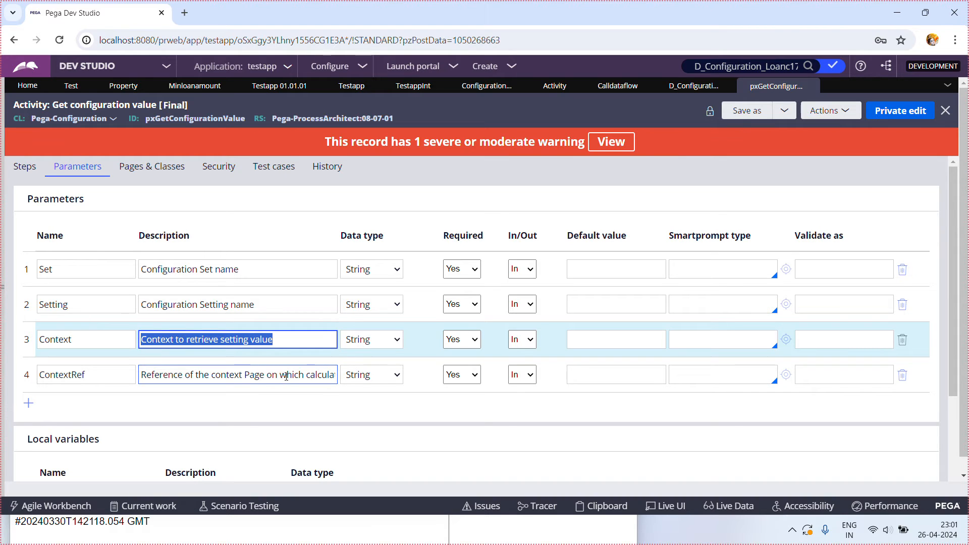
pyautogui.click(289, 376)
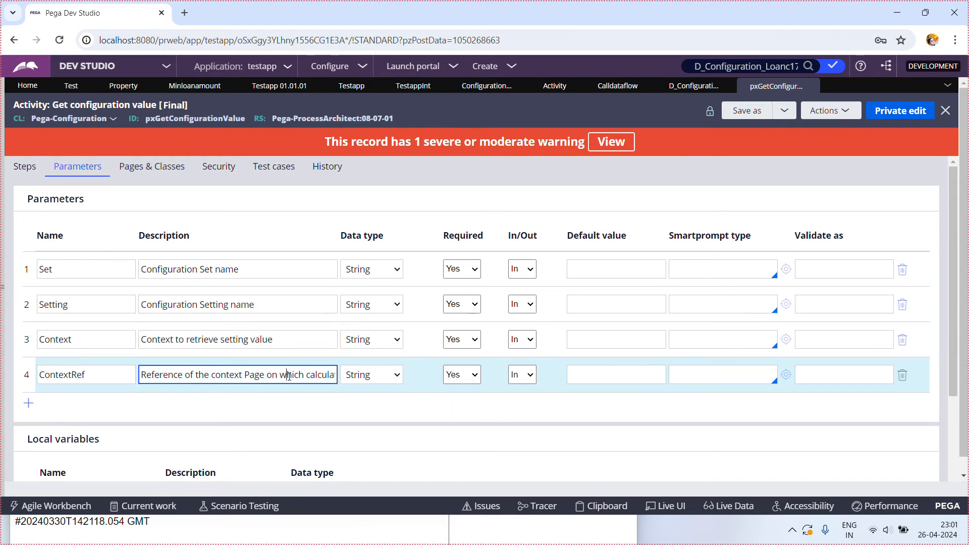
pyautogui.write('ions are executed')
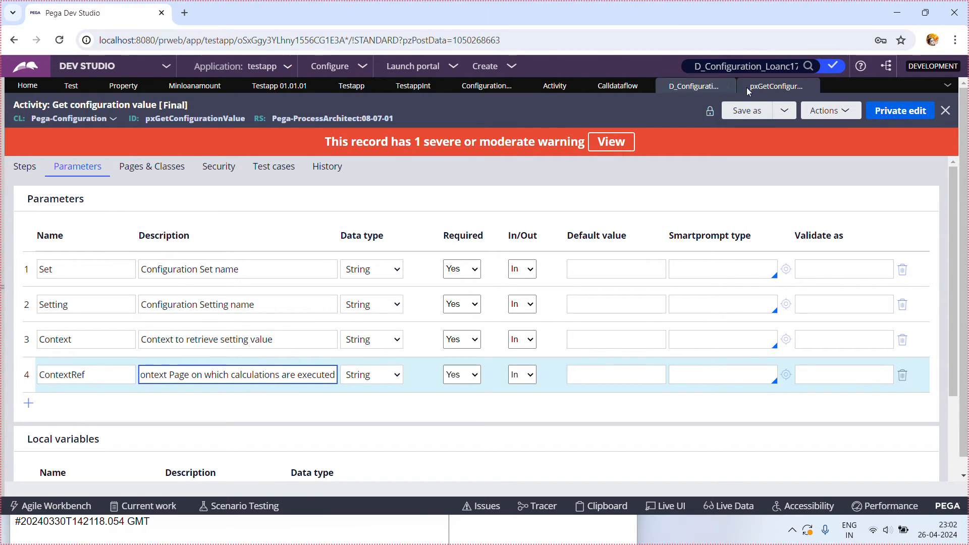
# Return to the Calldataflow activity and review the complete minloanamount expression in the Expression builder
pyautogui.click(622, 90)
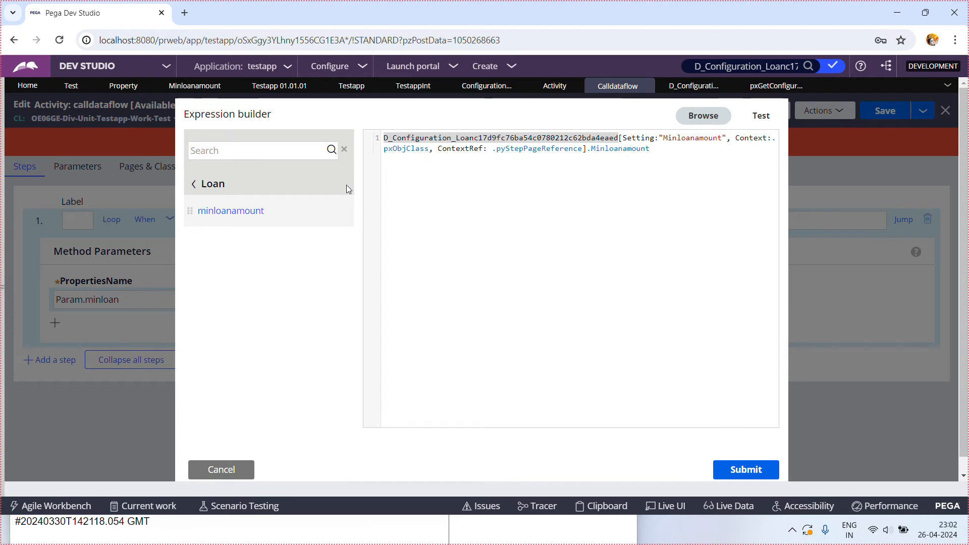
pyautogui.moveTo(278, 214)
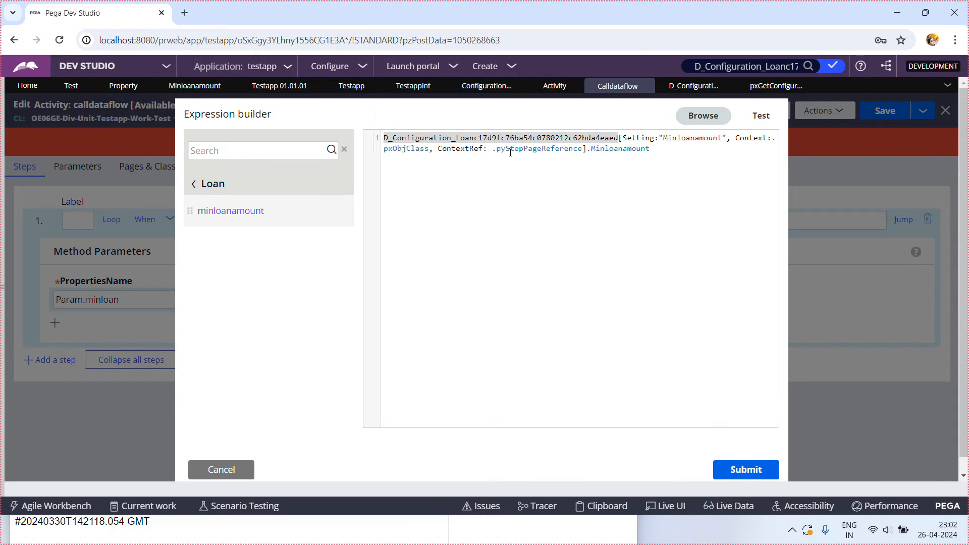
pyautogui.tripleClick(619, 151)
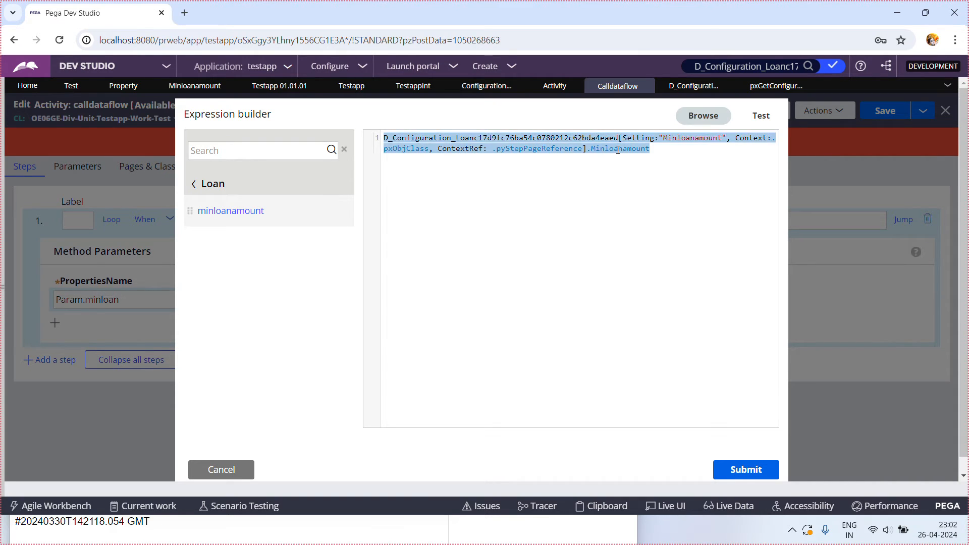
pyautogui.click(618, 149)
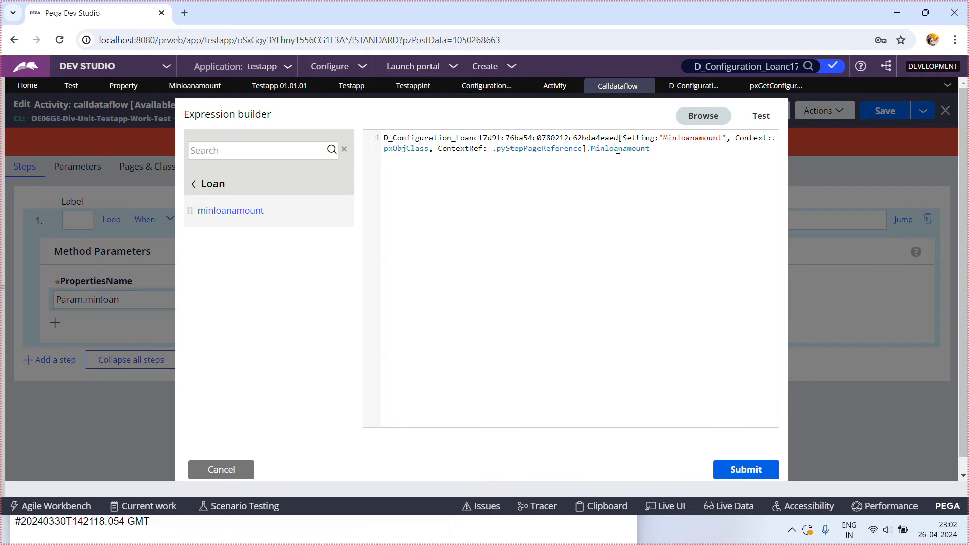
# Apply the minloanamount expression as the Param.minloan value and save the Calldataflow activity
pyautogui.click(744, 469)
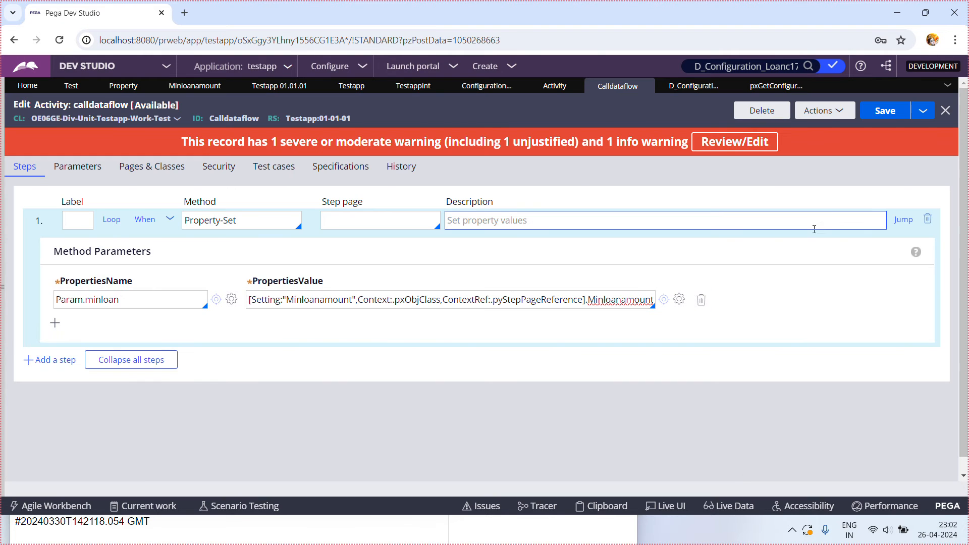
pyautogui.click(888, 114)
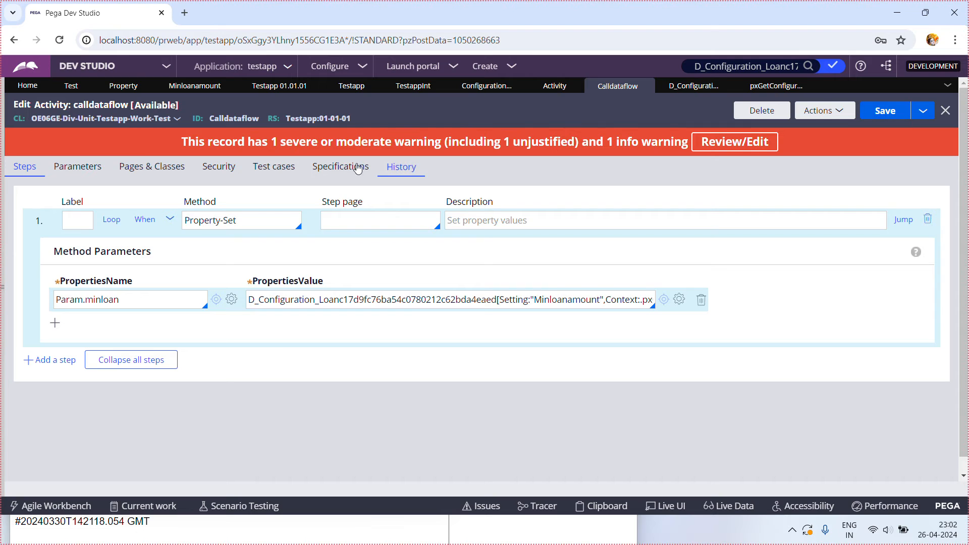
# Open the Testapp ruleset from the activity and view the list of all rules in version 01-01-01
pyautogui.click(329, 120)
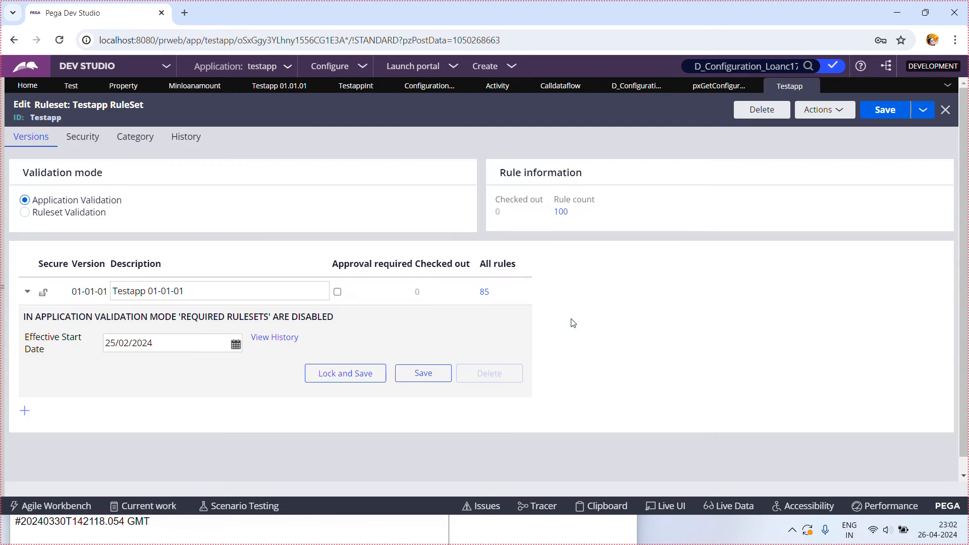
pyautogui.click(484, 293)
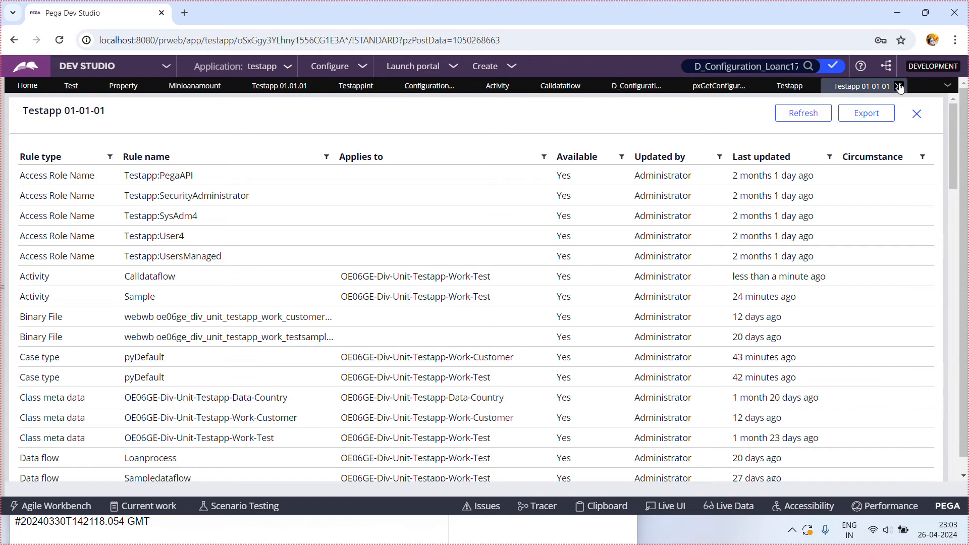
pyautogui.click(899, 86)
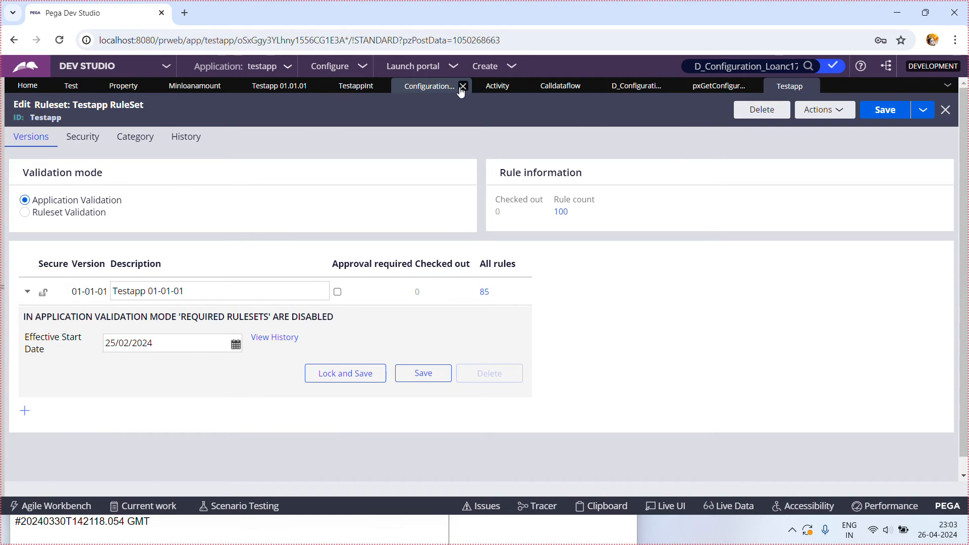
# Save the Calldataflow activity again and try to start a trace from its run window
pyautogui.click(561, 86)
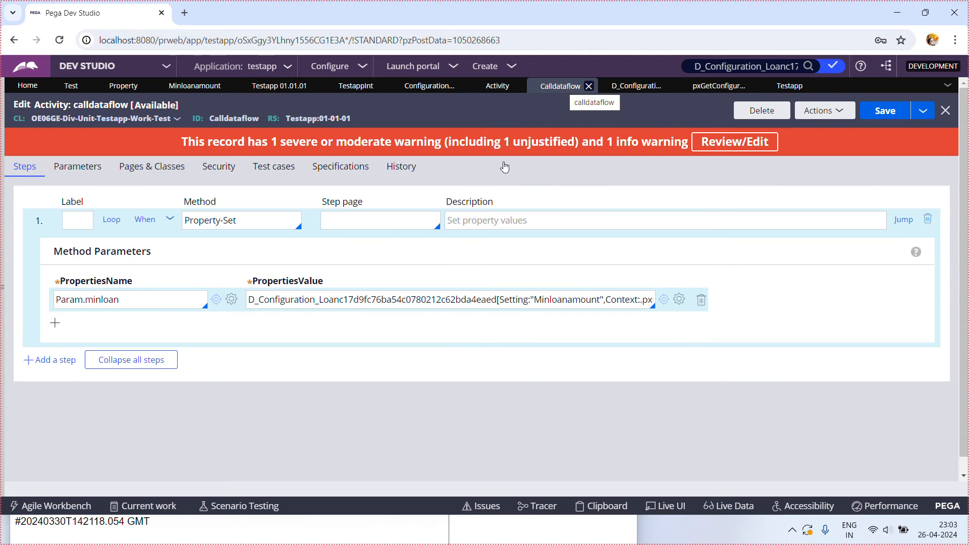
pyautogui.click(901, 113)
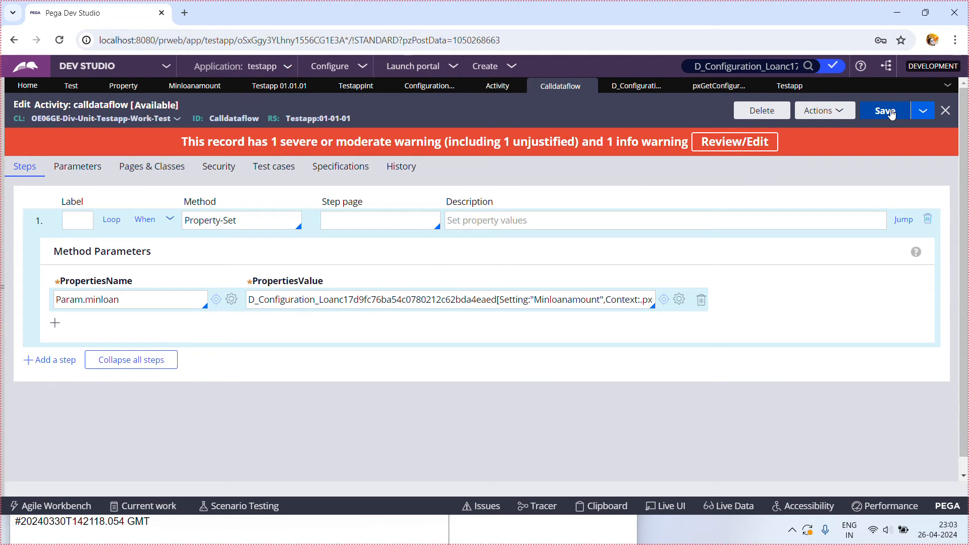
pyautogui.click(844, 116)
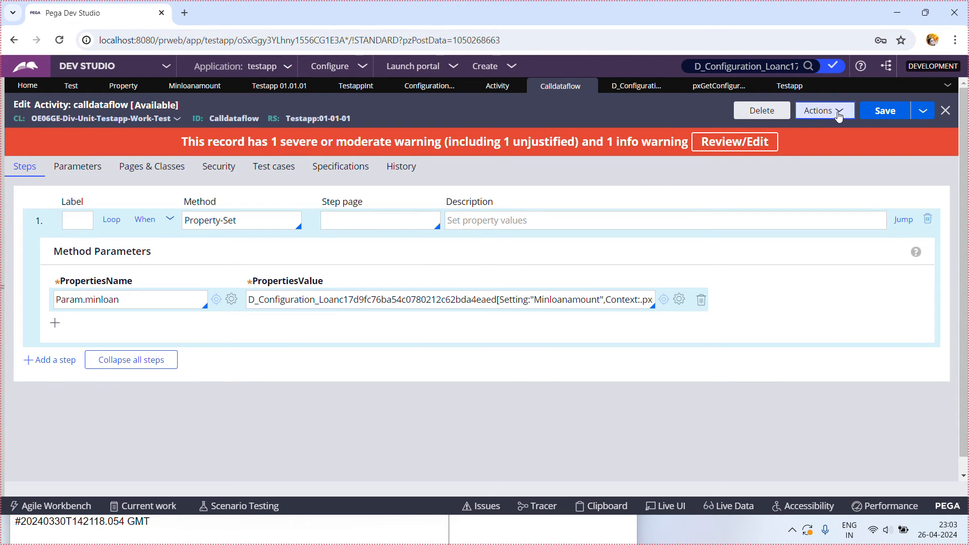
pyautogui.click(811, 133)
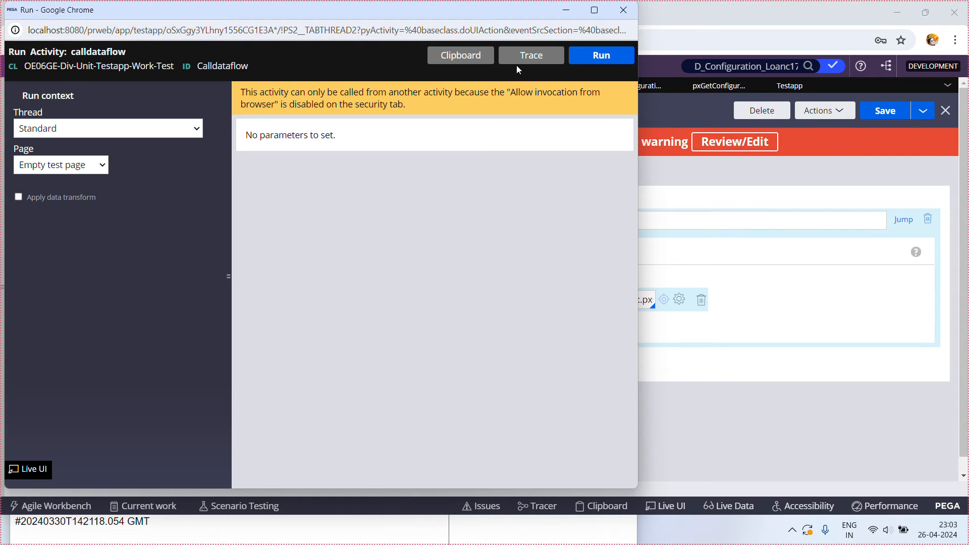
pyautogui.click(531, 59)
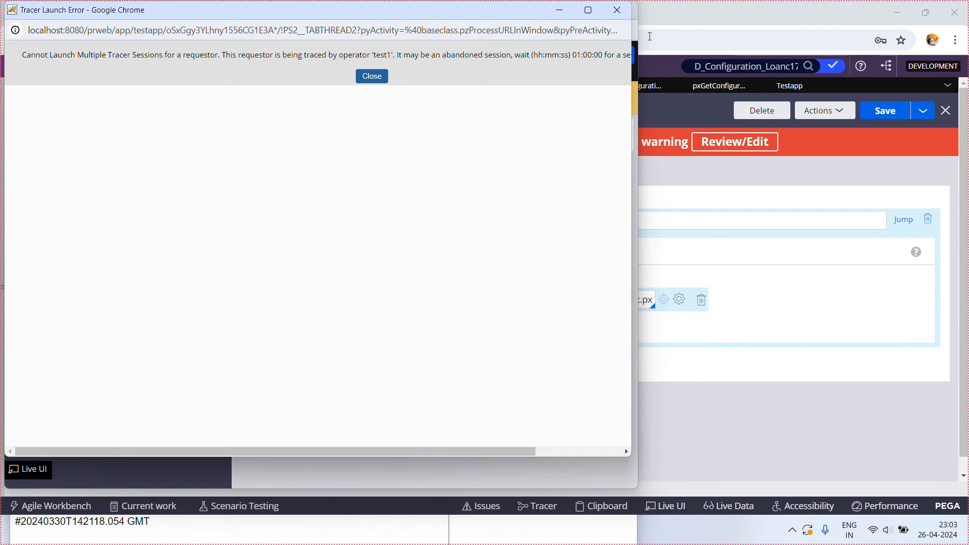
pyautogui.click(617, 8)
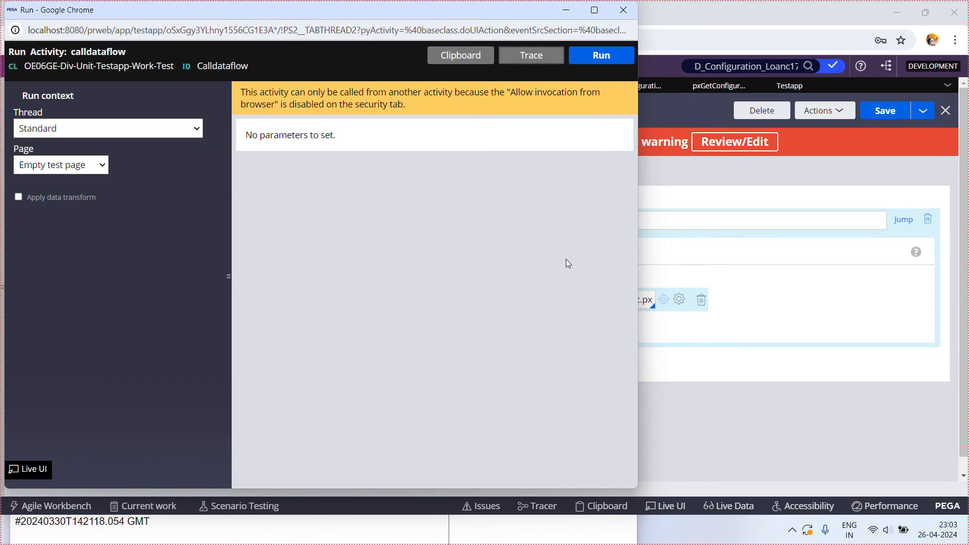
# Close the Calldataflow run window and the old Tracer session that watches the Sample activity
pyautogui.click(505, 530)
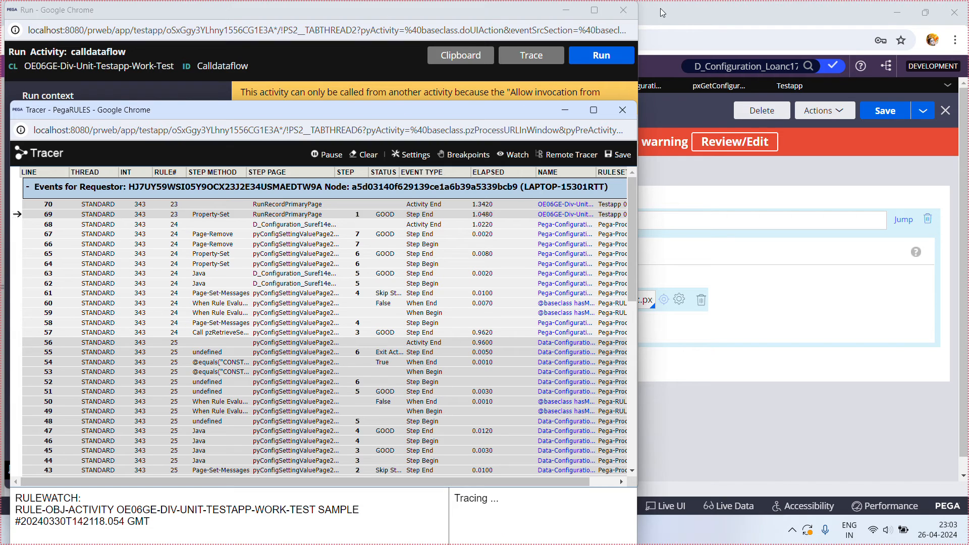
pyautogui.click(626, 12)
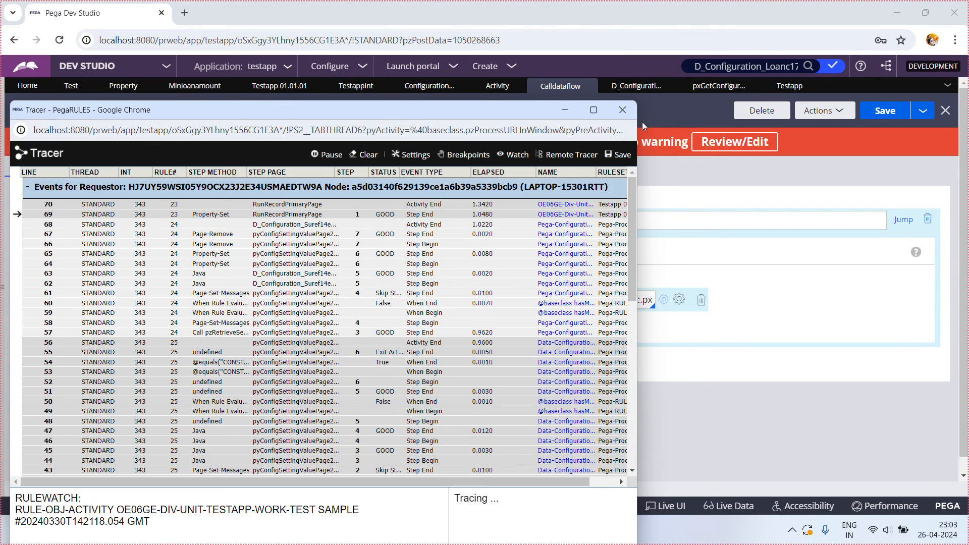
pyautogui.click(623, 110)
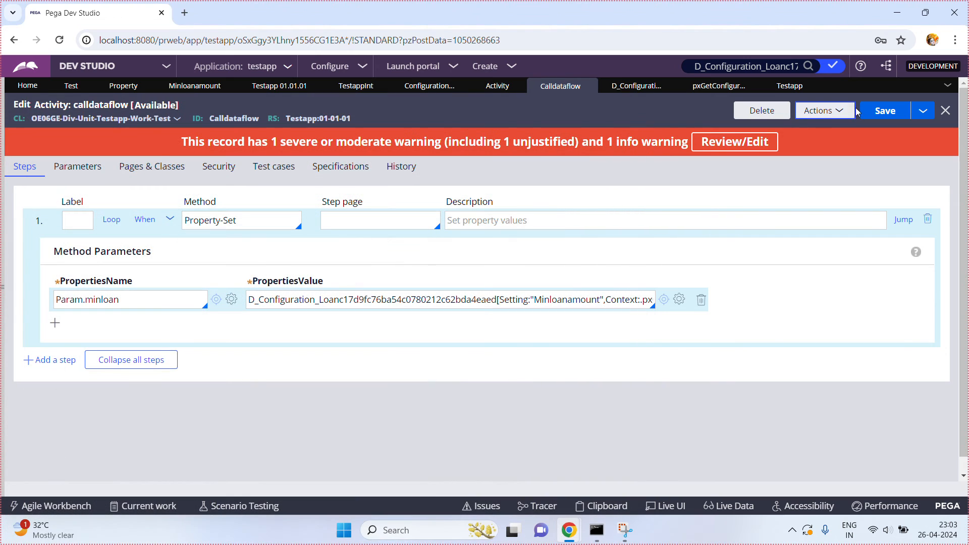
# Start a new trace on the Calldataflow activity and run it in the Standard thread with an empty test page
pyautogui.click(841, 111)
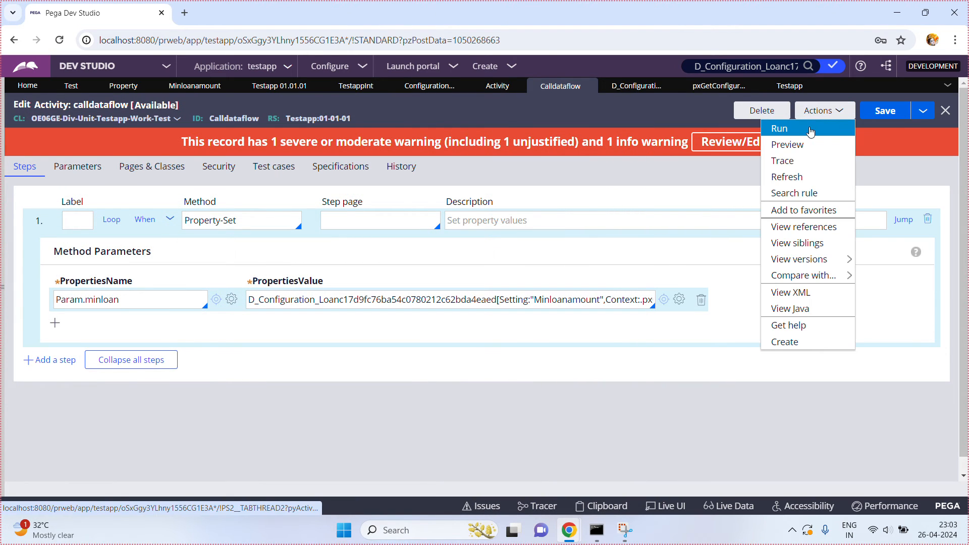
pyautogui.click(818, 130)
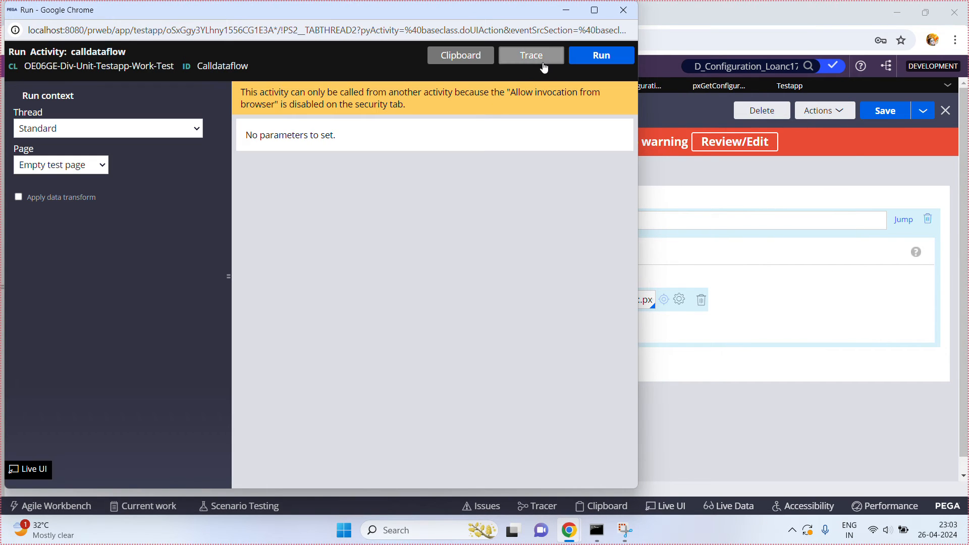
pyautogui.click(543, 58)
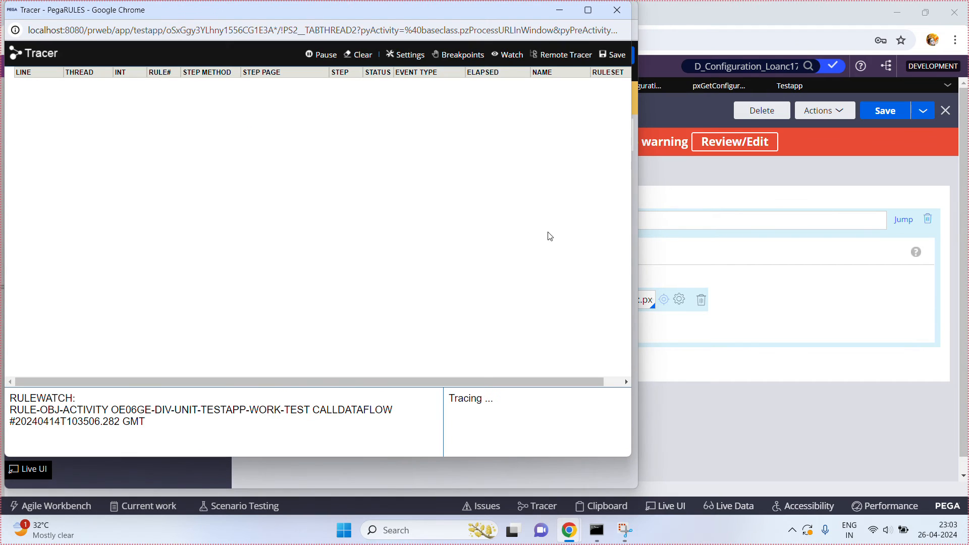
pyautogui.click(524, 470)
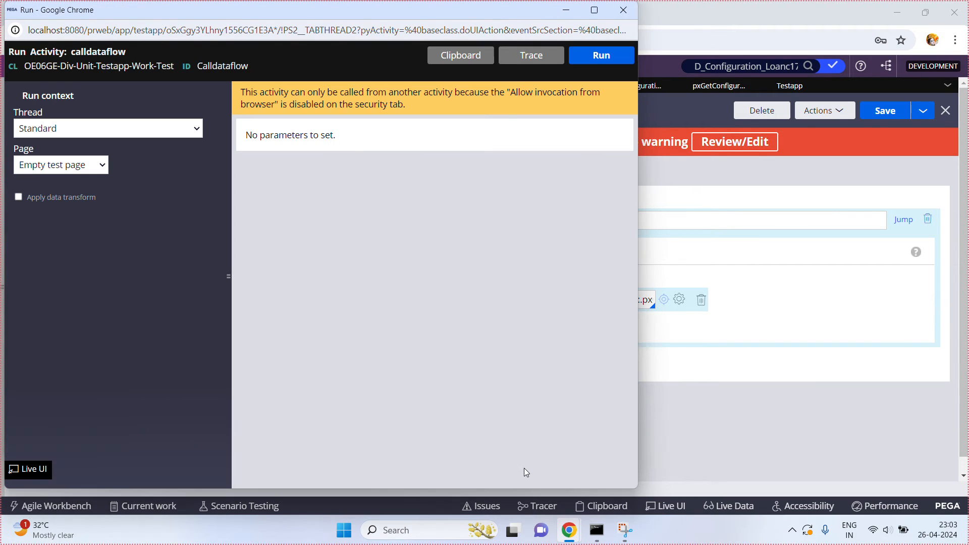
pyautogui.click(601, 59)
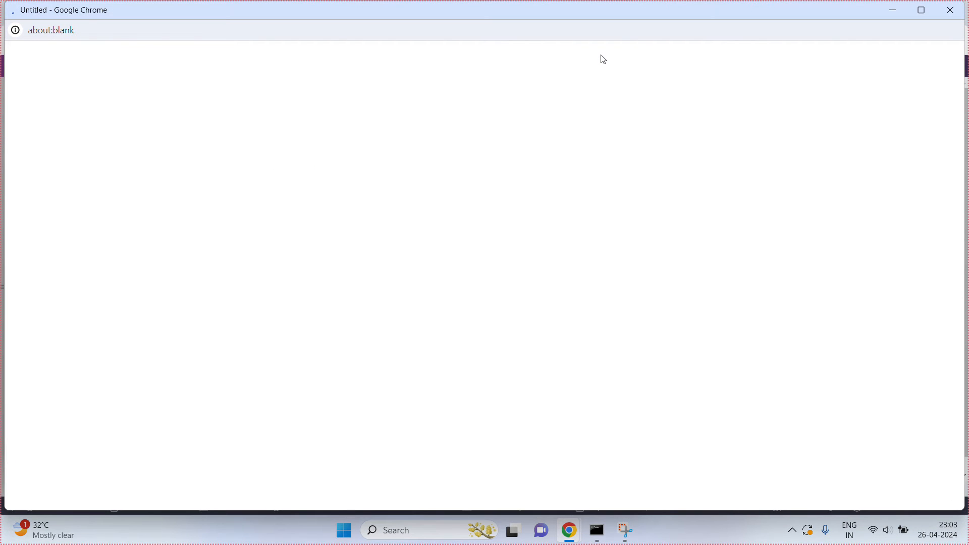
pyautogui.click(951, 12)
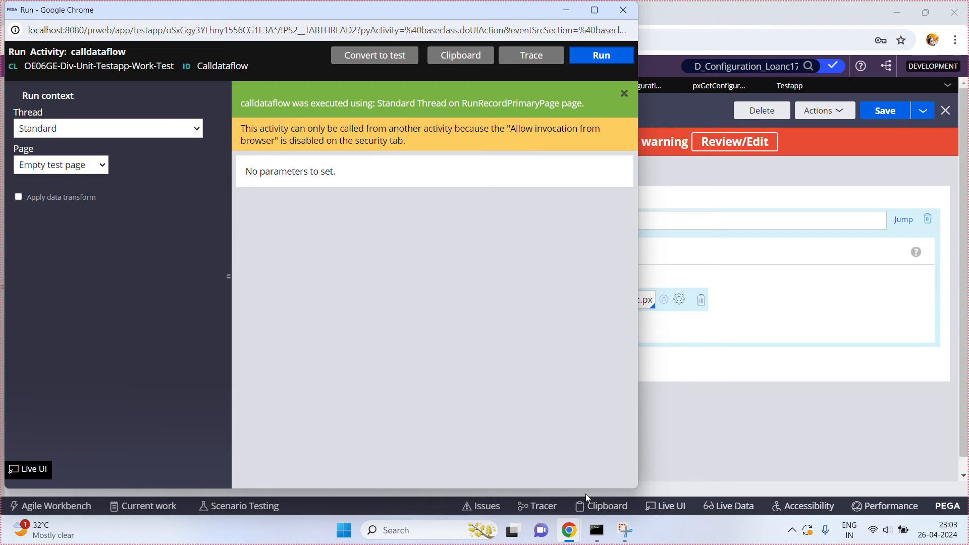
# Review the Tracer events of the Calldataflow run and inspect the data page parameters on the D_Configuration_Loanc17d9fc76ba54c0780212c62bda4eaed page
pyautogui.moveTo(569, 530)
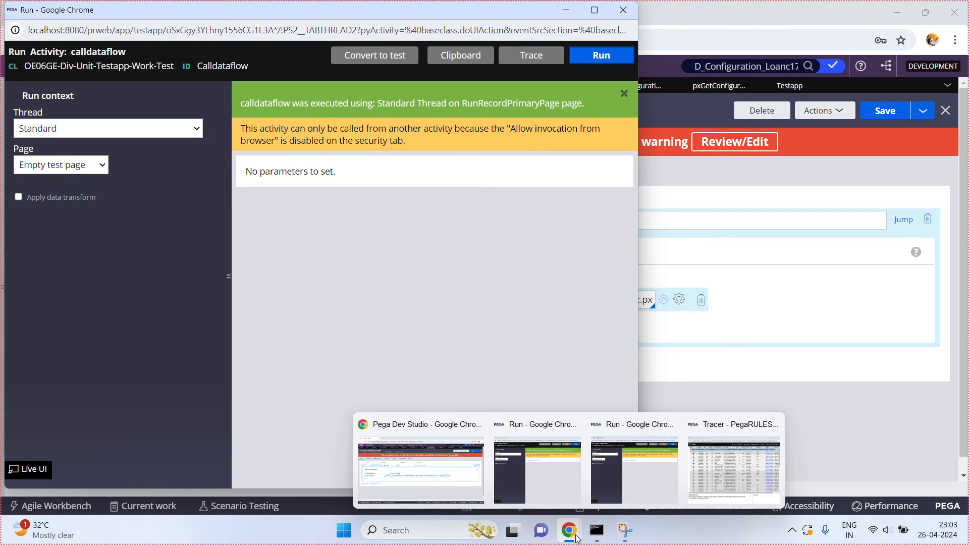
pyautogui.click(745, 479)
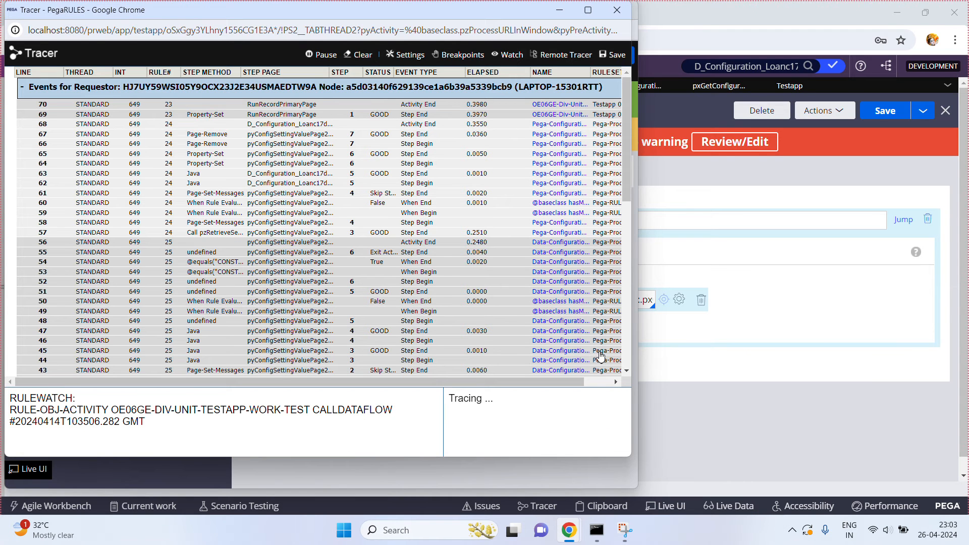
pyautogui.scroll(-7, 628, 346)
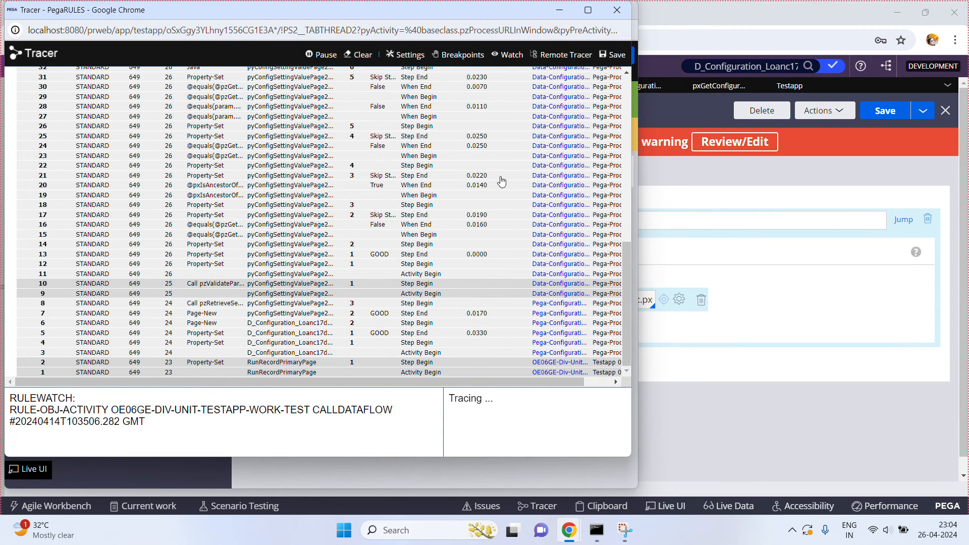
pyautogui.scroll(7, 624, 93)
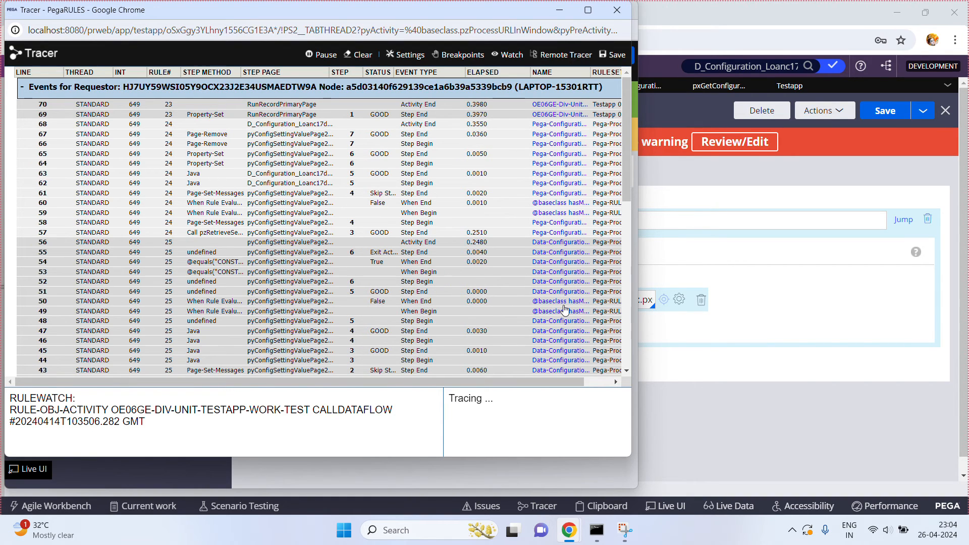
pyautogui.scroll(-5, 625, 353)
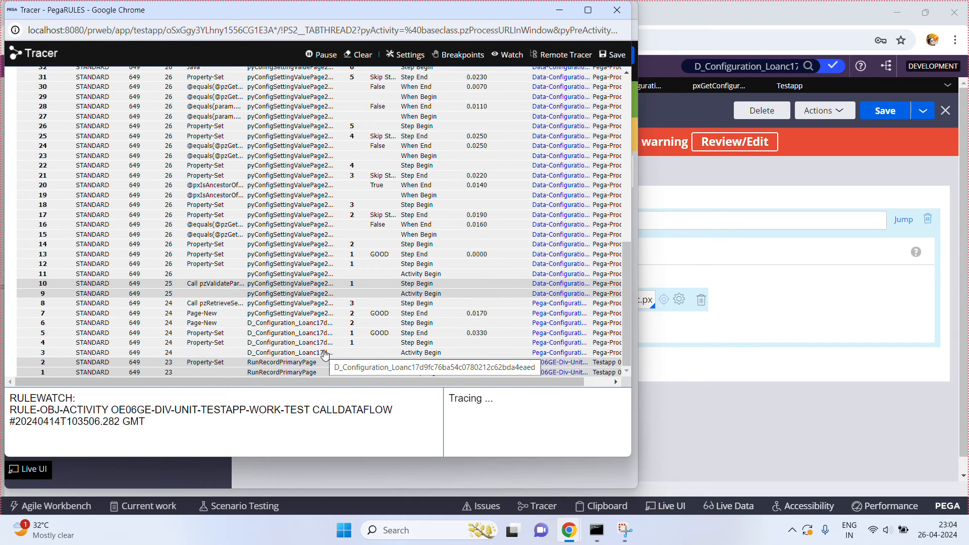
pyautogui.click(304, 353)
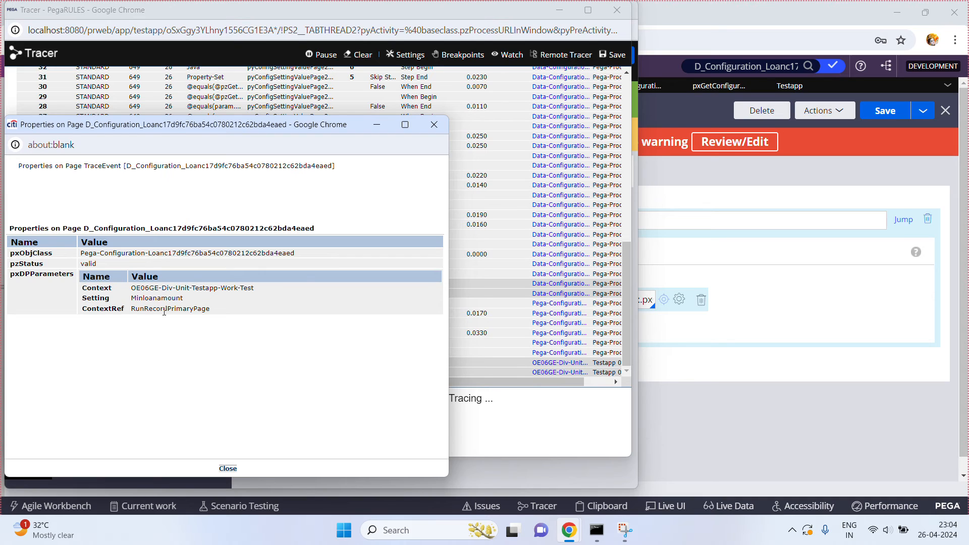
pyautogui.doubleClick(164, 312)
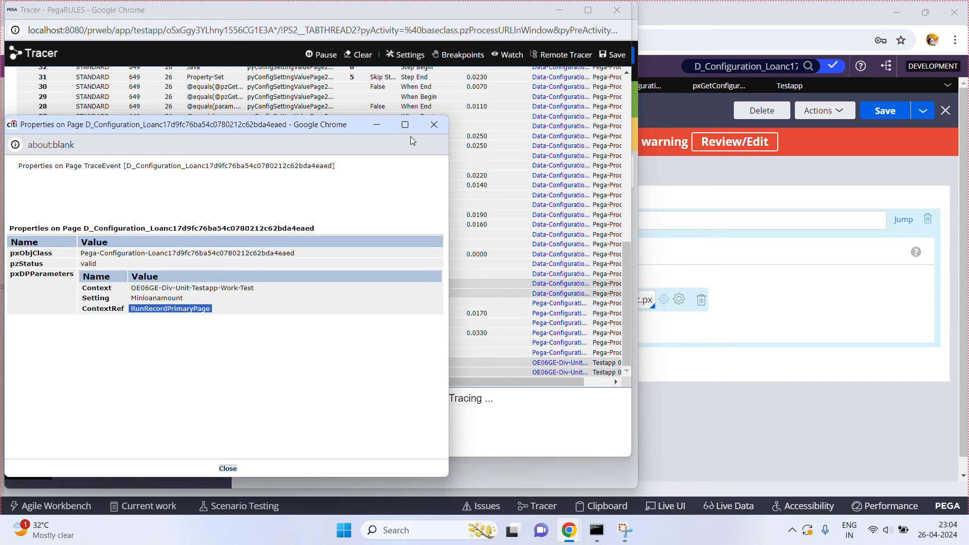
pyautogui.click(434, 126)
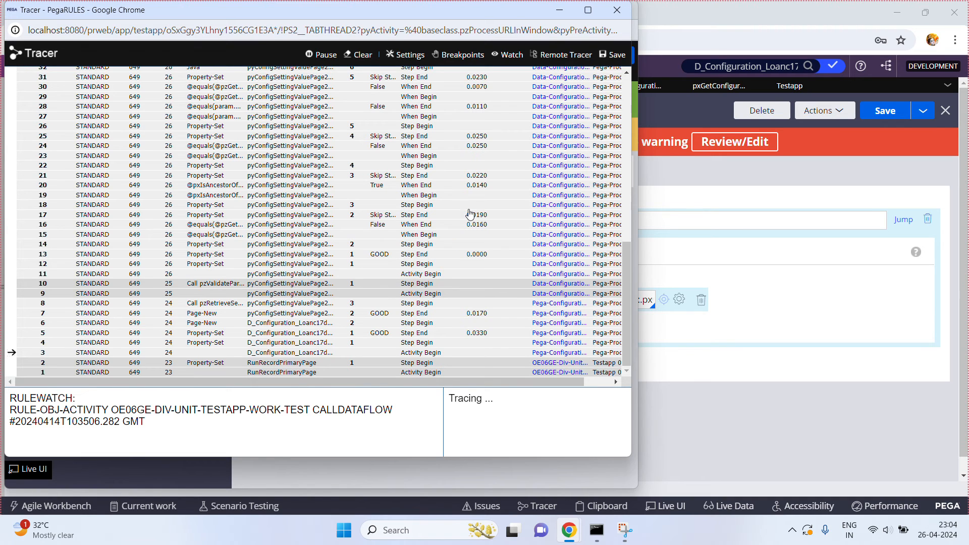
# Enlarge the Tracer, open the Property-Set step end event on line 69, and inspect its parameter page for the minloan value
pyautogui.click(589, 10)
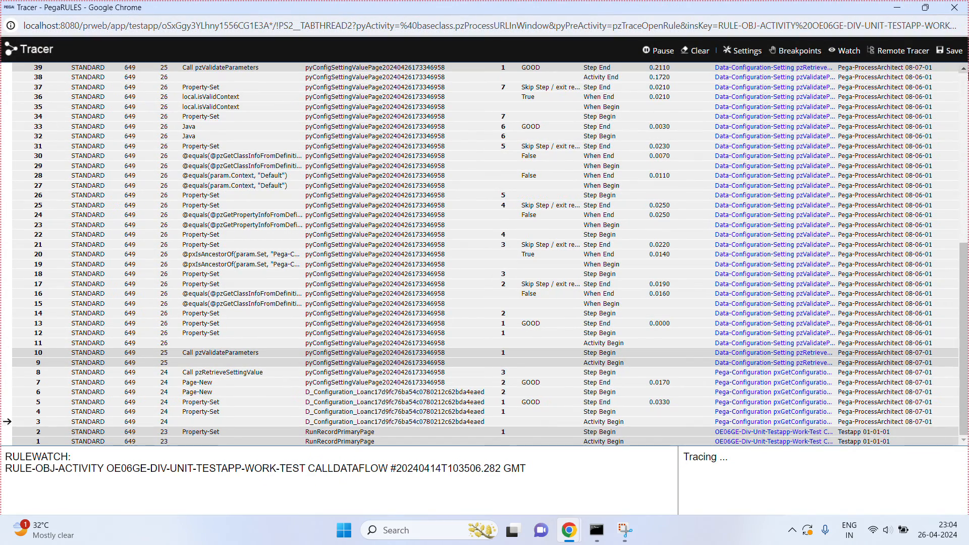
pyautogui.click(965, 87)
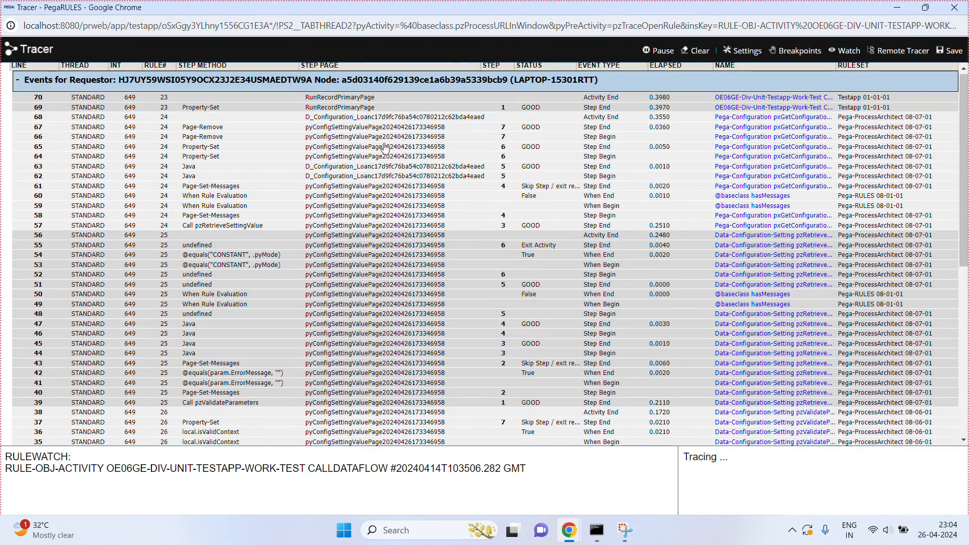
pyautogui.click(216, 110)
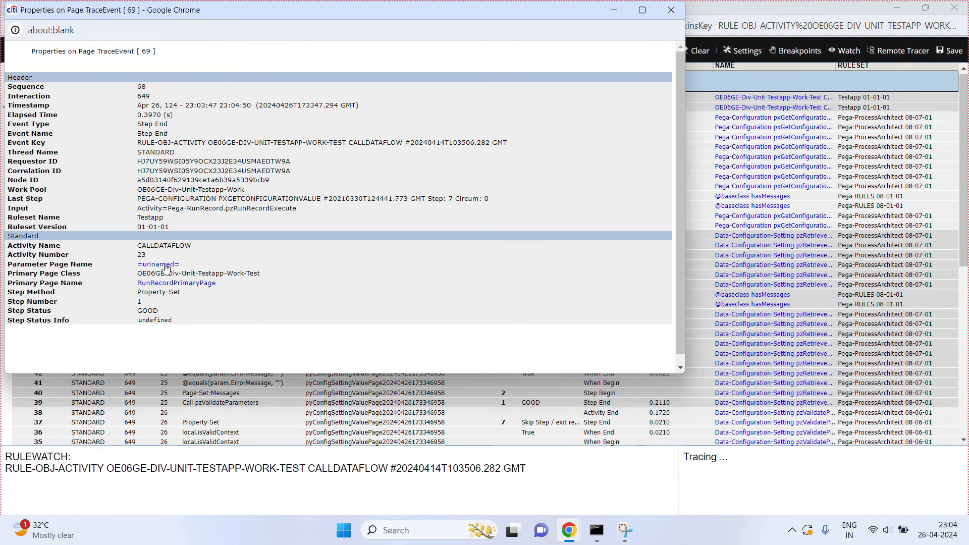
pyautogui.click(166, 266)
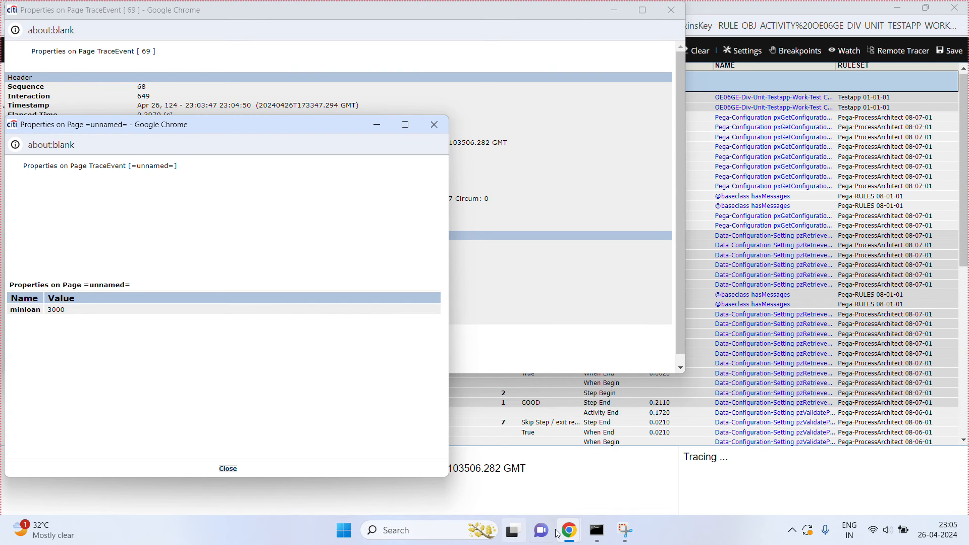
# Return to Dev Studio, open the Test case type, and browse the user actions available for a new step in the sample process
pyautogui.moveTo(574, 534)
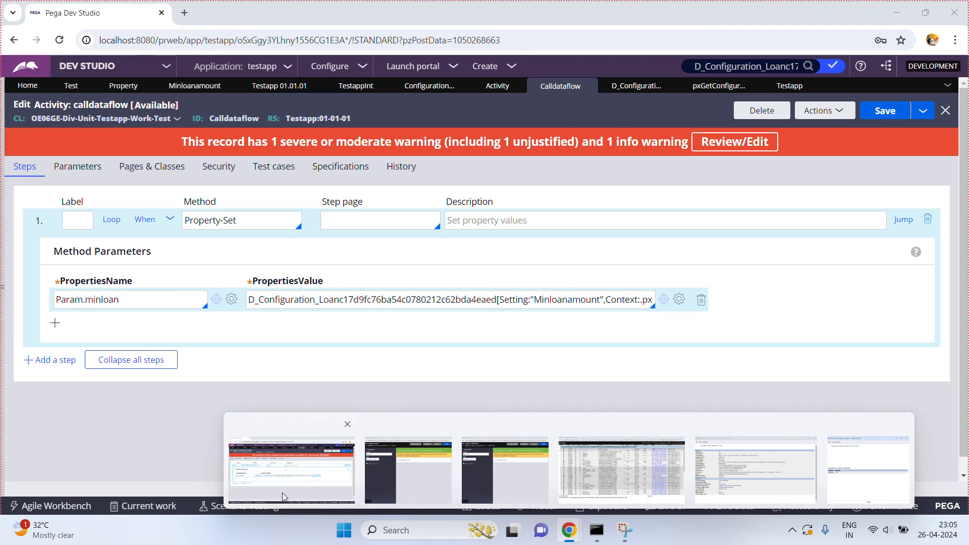
pyautogui.click(283, 493)
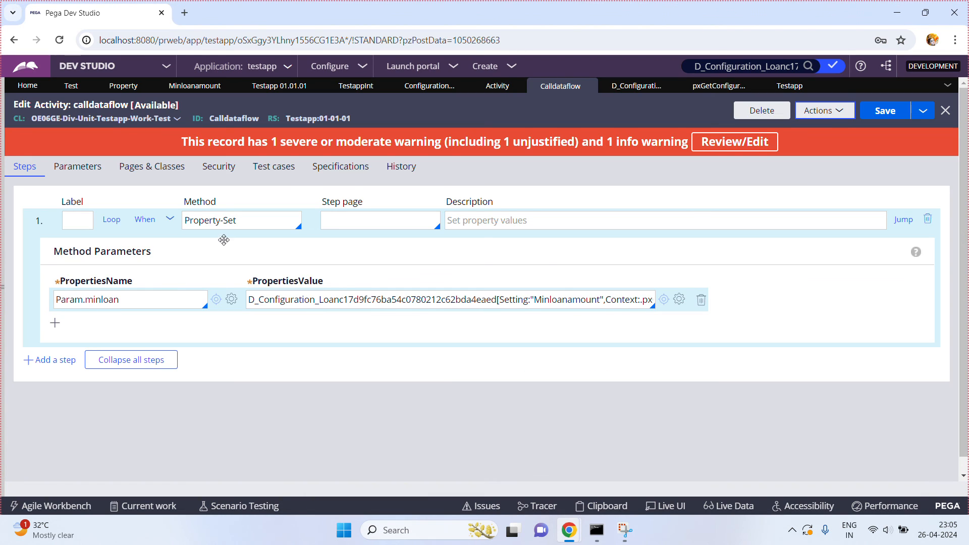
pyautogui.click(71, 87)
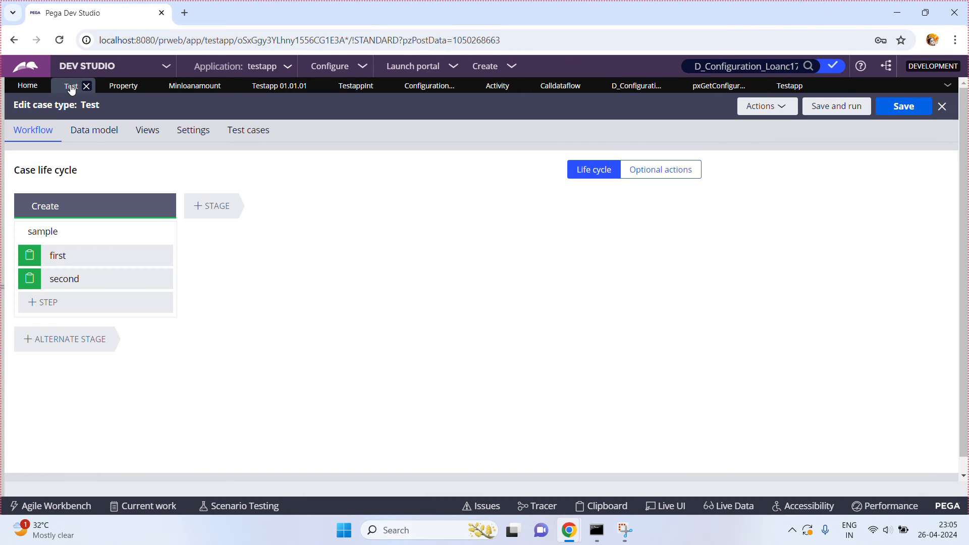
pyautogui.click(45, 306)
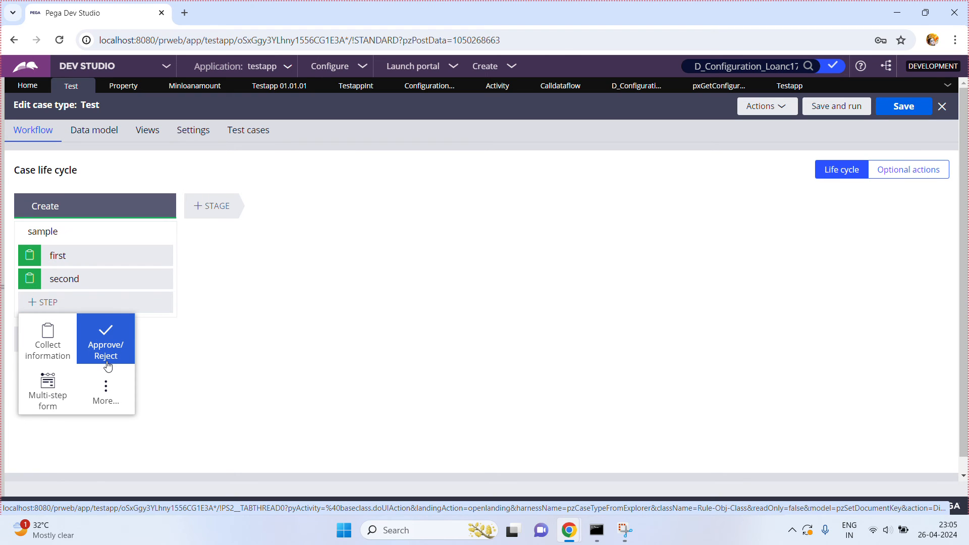
pyautogui.click(106, 388)
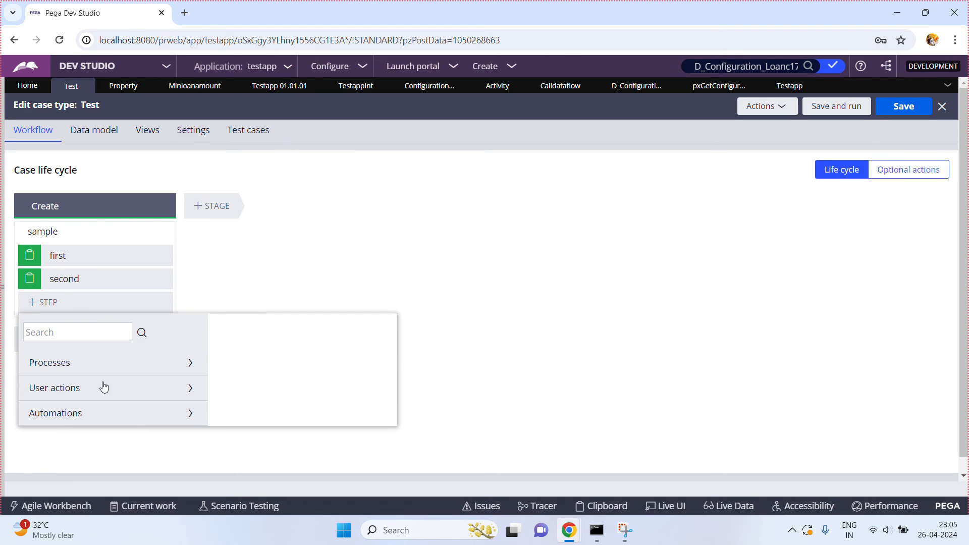
pyautogui.click(190, 390)
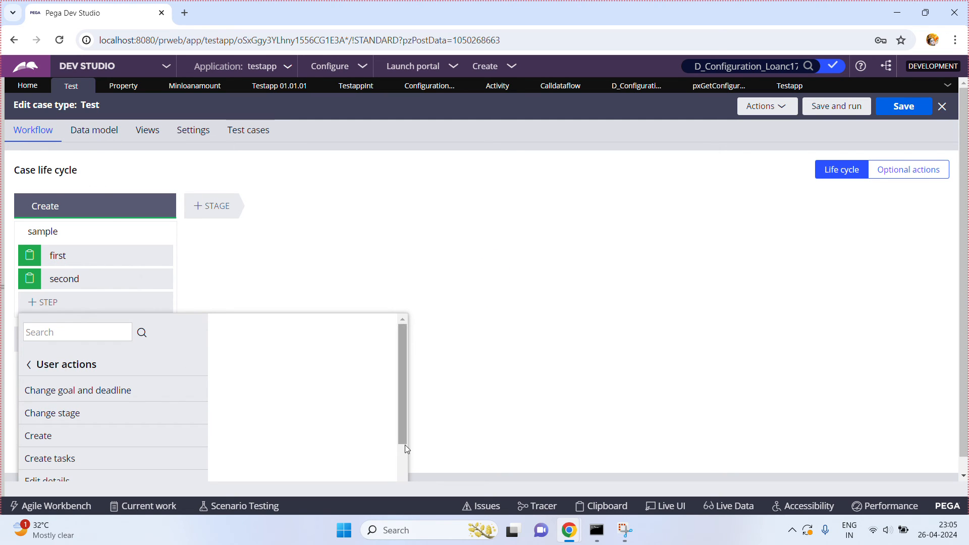
pyautogui.scroll(-2, 404, 455)
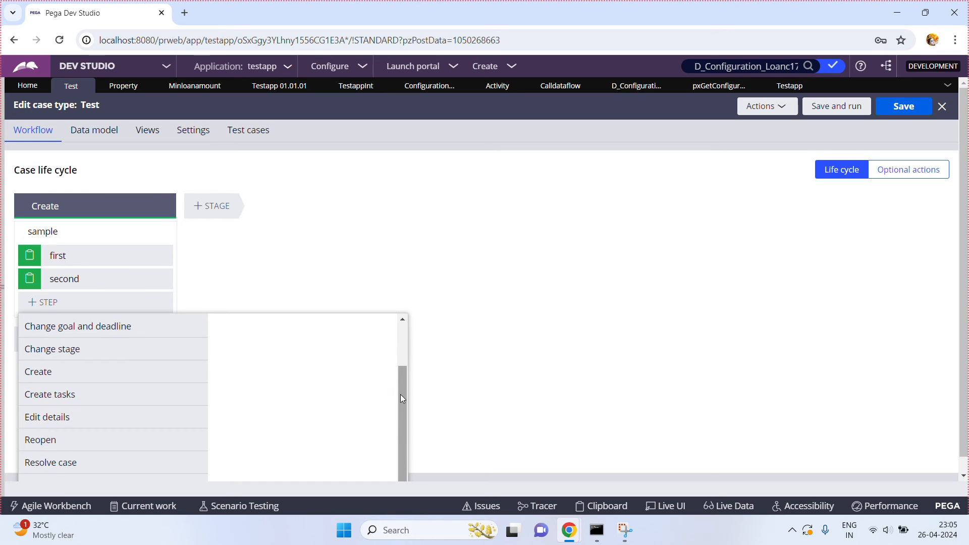
pyautogui.click(267, 280)
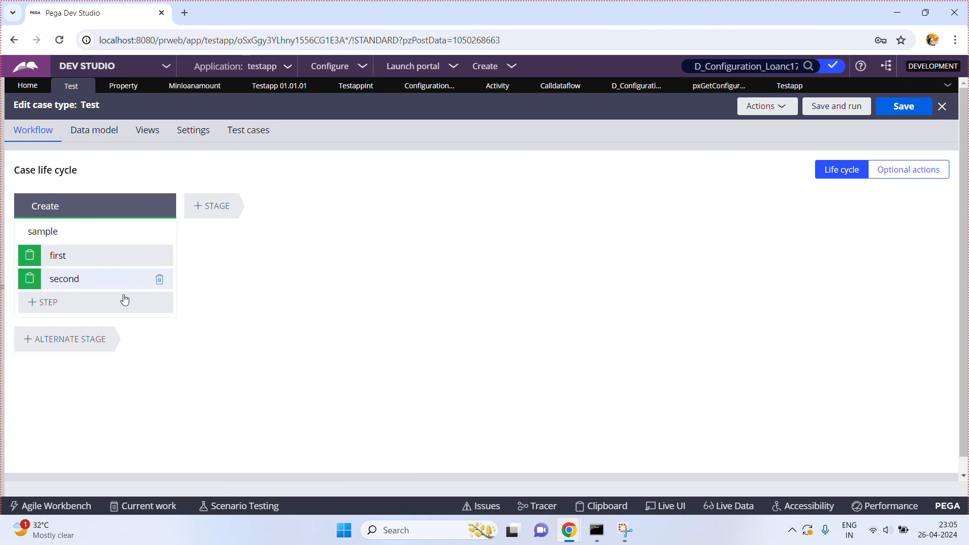